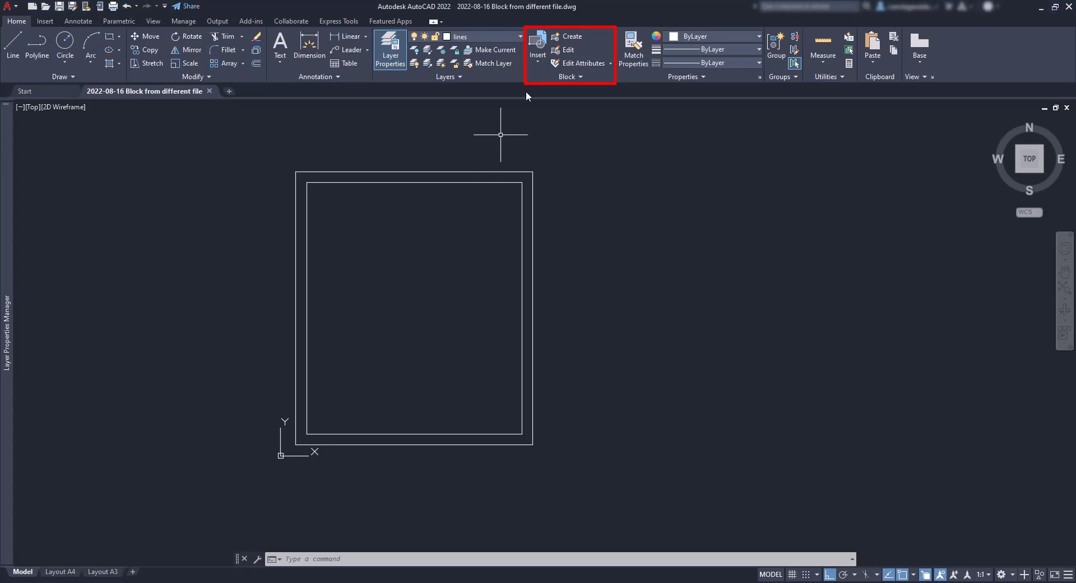
pyautogui.click(539, 62)
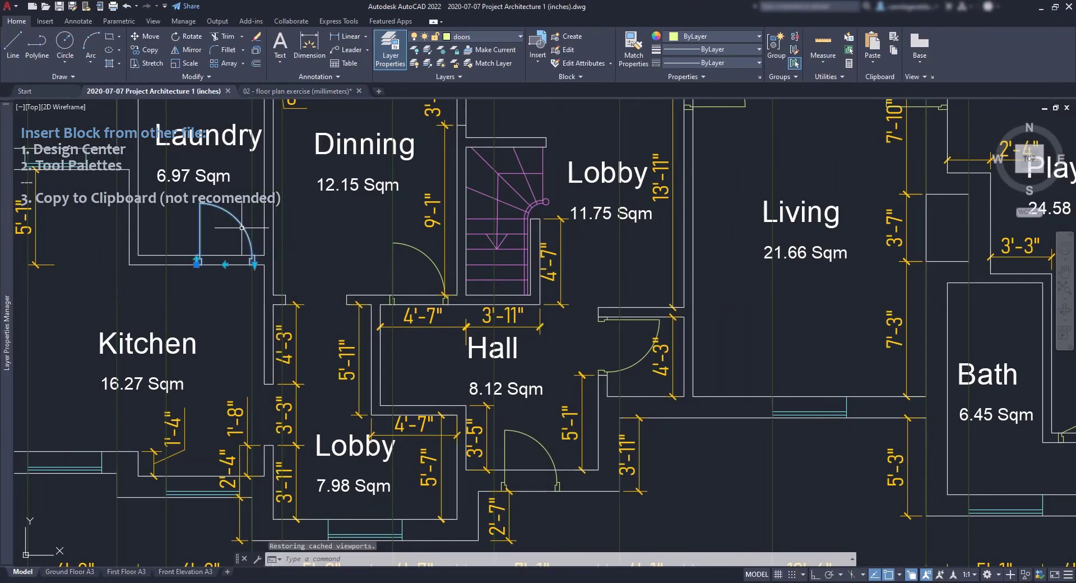
# - Copy the door block between Laundry and Kitchen to the clipboard and start pasting it into the 02 - floor plan exercise (millimeters) drawing
pyautogui.rightClick(241, 227)
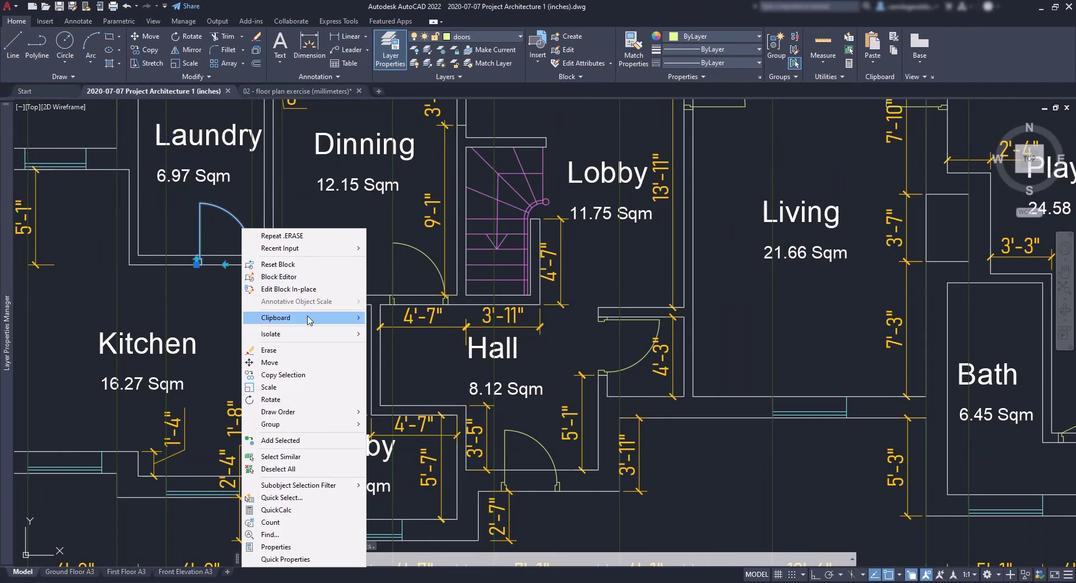
pyautogui.click(392, 330)
pyautogui.click(312, 93)
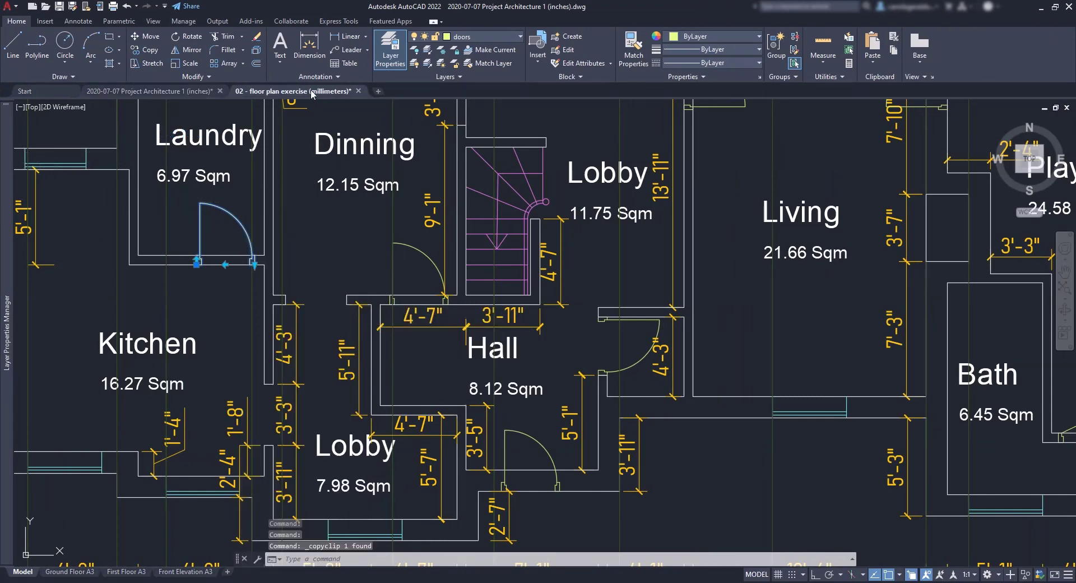
pyautogui.rightClick(317, 302)
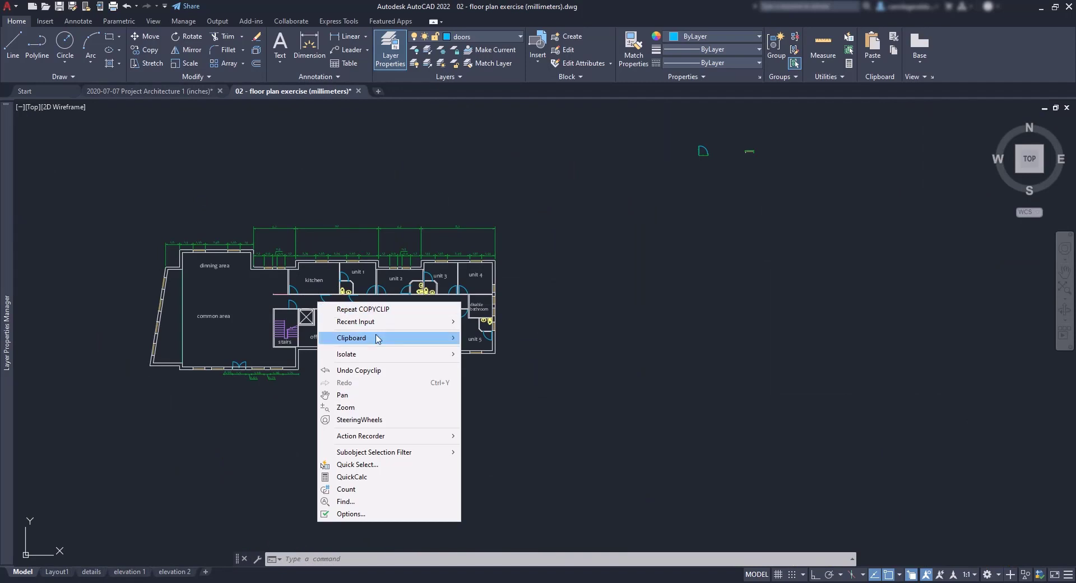
pyautogui.moveTo(417, 339)
pyautogui.click(493, 375)
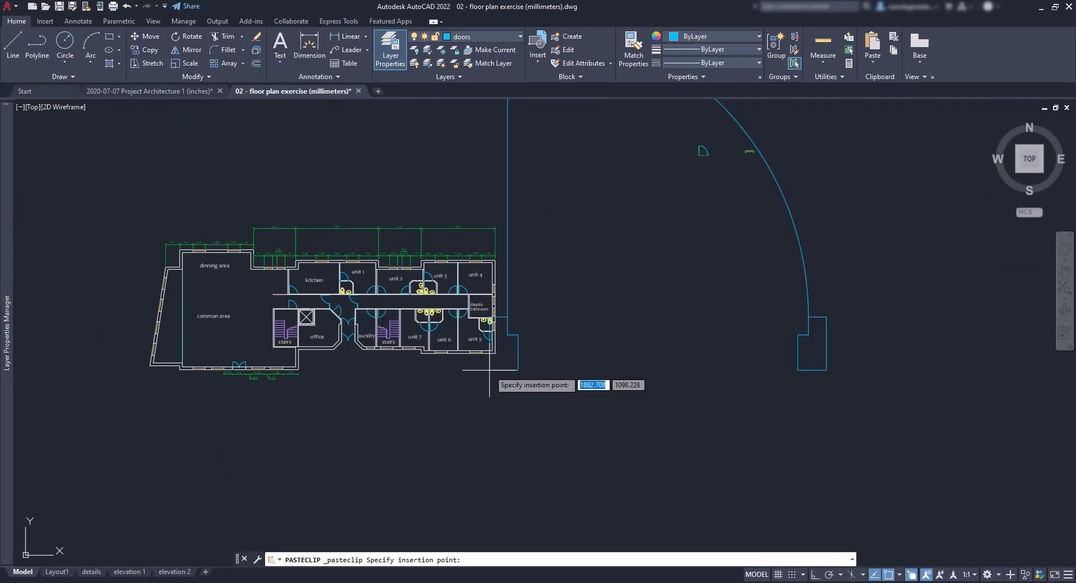
pyautogui.scroll(-2, 359, 373)
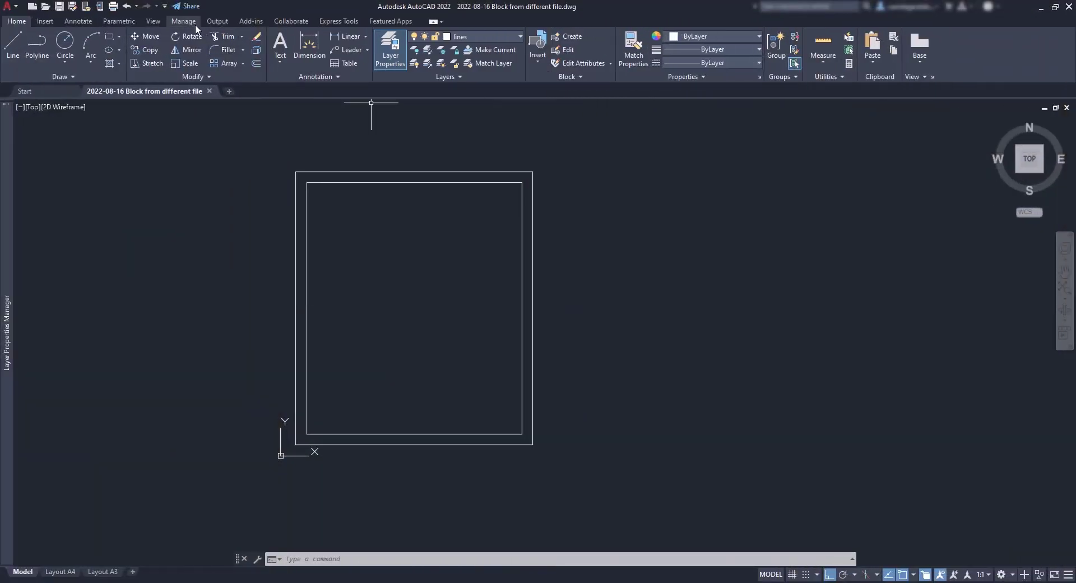
# - Open DesignCenter and display the blocks stored in 02 - floor plan exercise.dwg
pyautogui.click(191, 24)
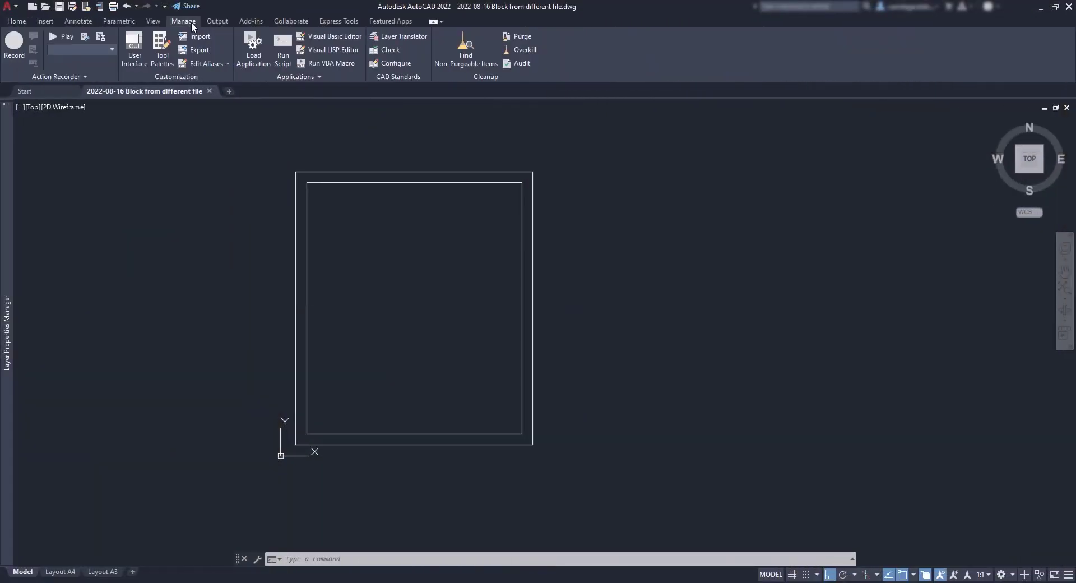
pyautogui.click(151, 22)
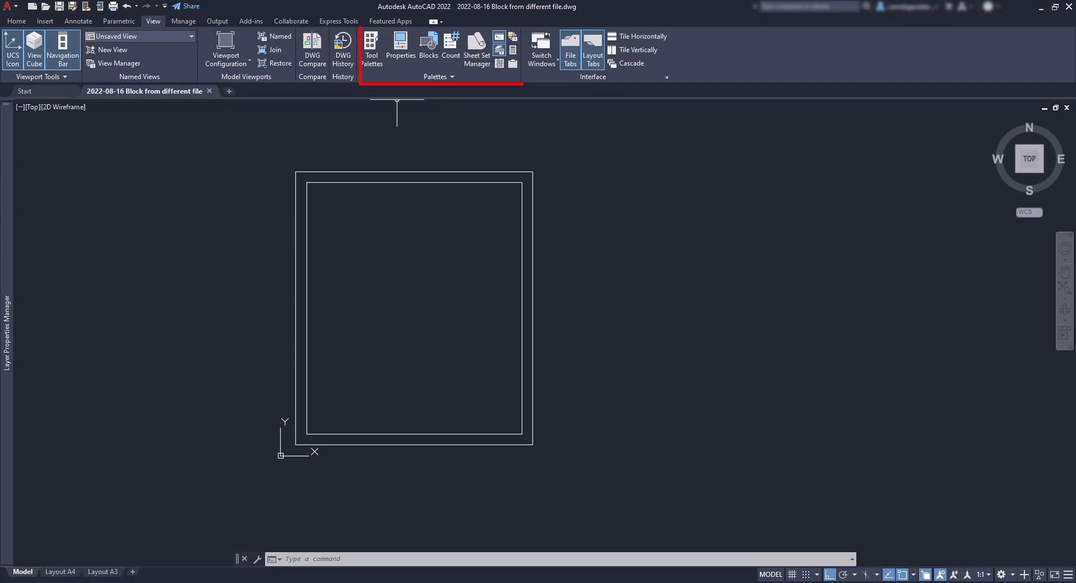
pyautogui.click(499, 63)
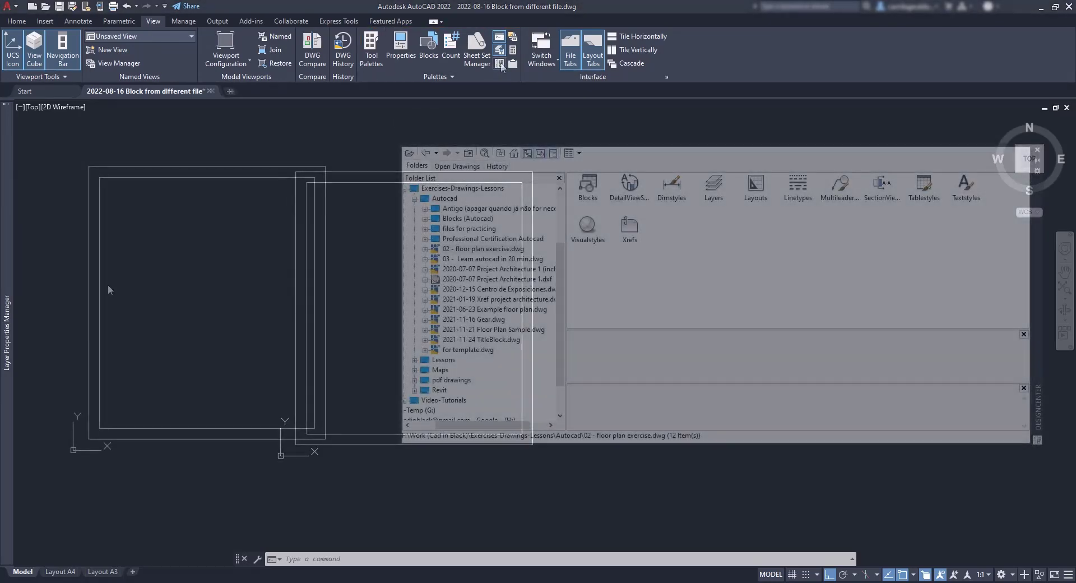
pyautogui.scroll(1, 562, 305)
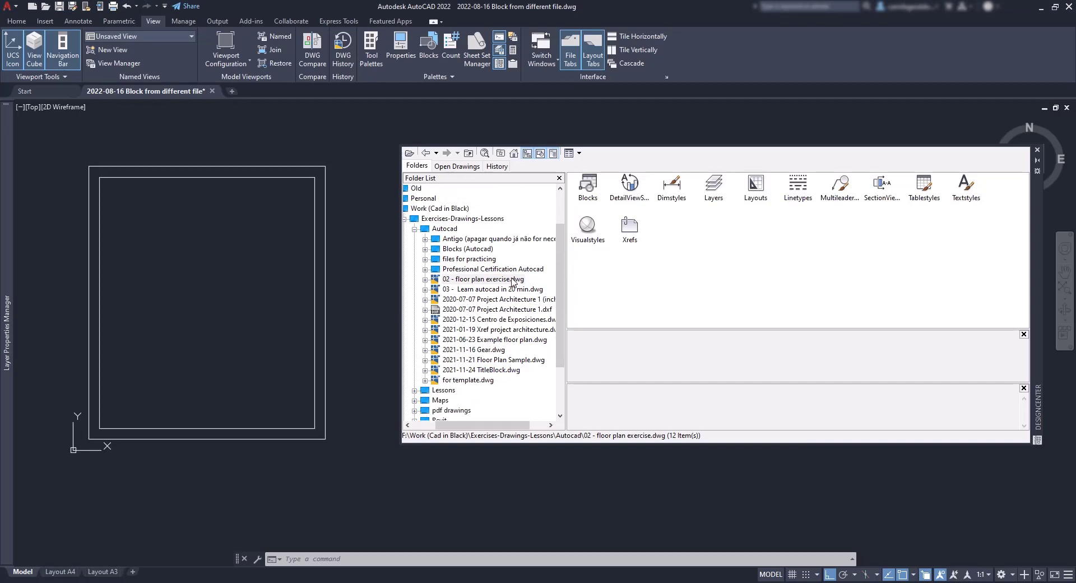
pyautogui.click(512, 279)
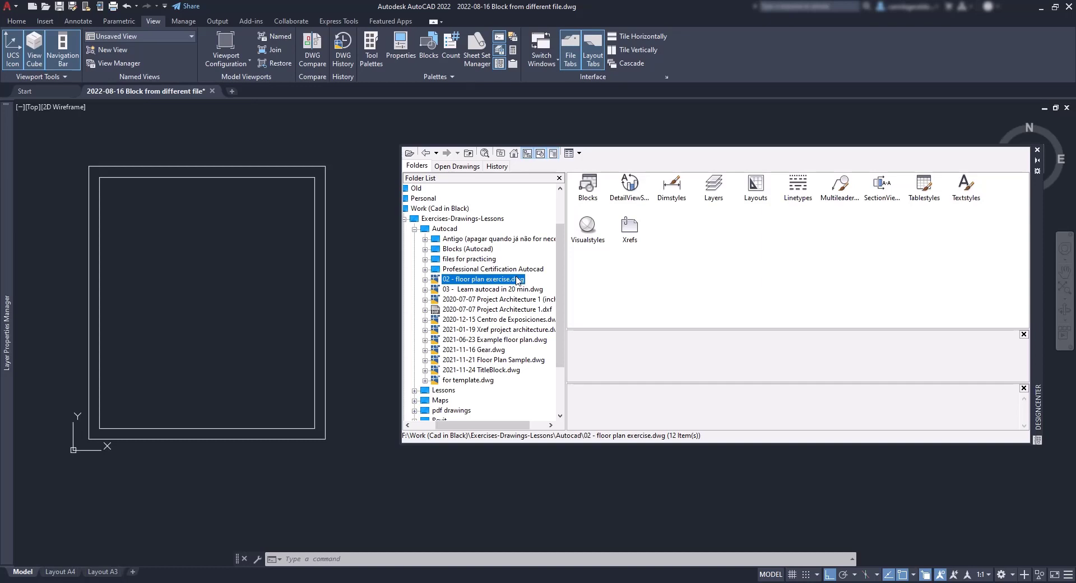
pyautogui.doubleClick(586, 184)
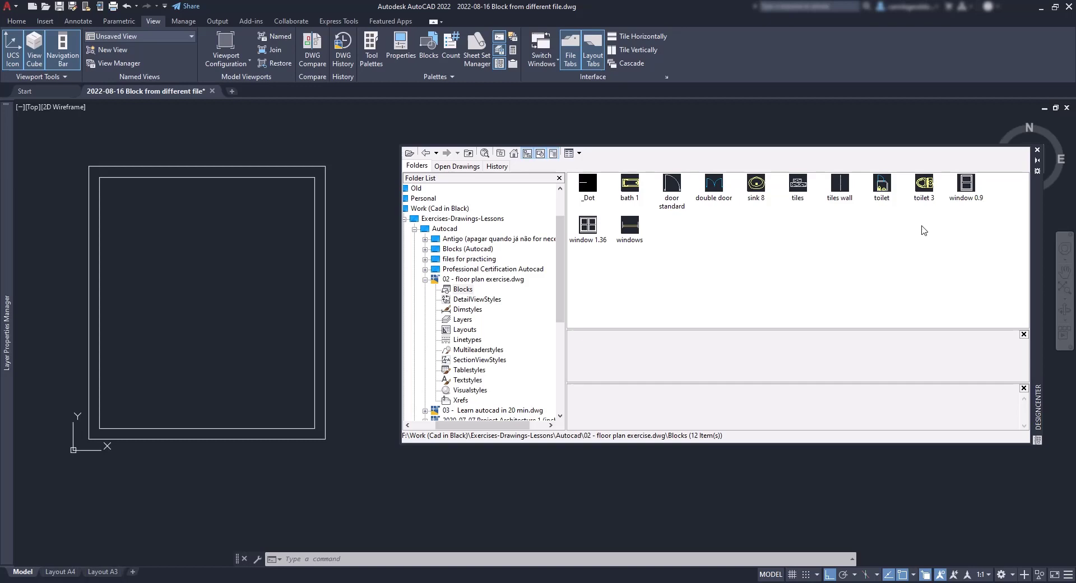
# - Insert the "door standard" block at scale 1 and rotation 0 on the outer line of the lower wall, near its left corner
pyautogui.click(668, 201)
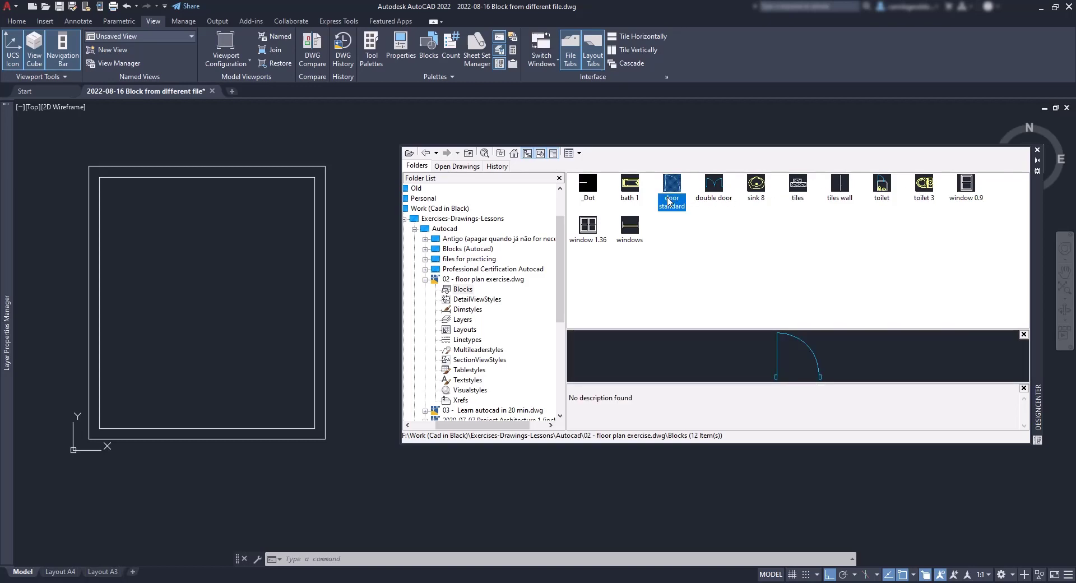
pyautogui.doubleClick(669, 201)
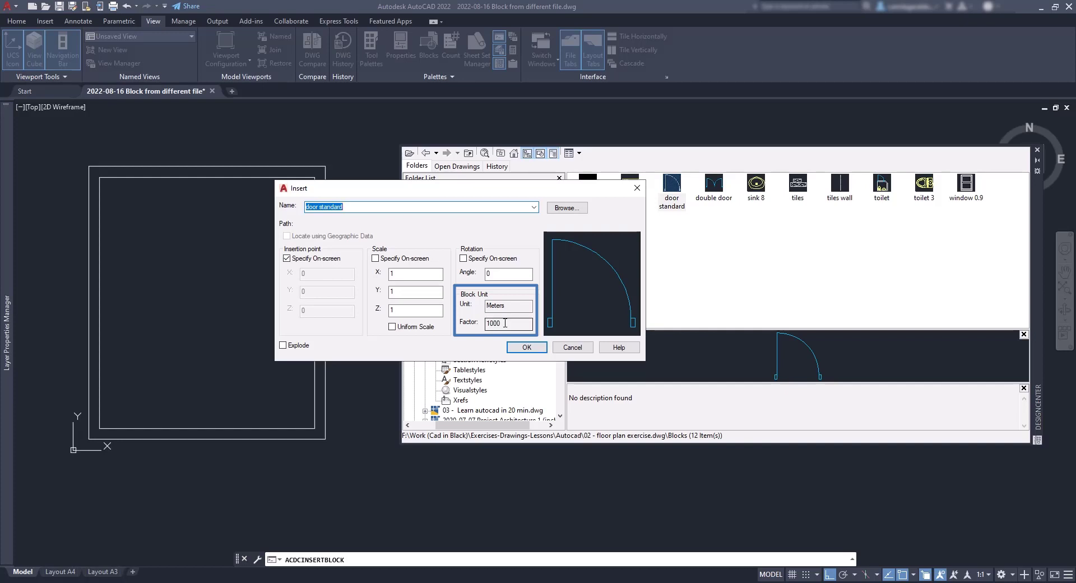
pyautogui.click(521, 348)
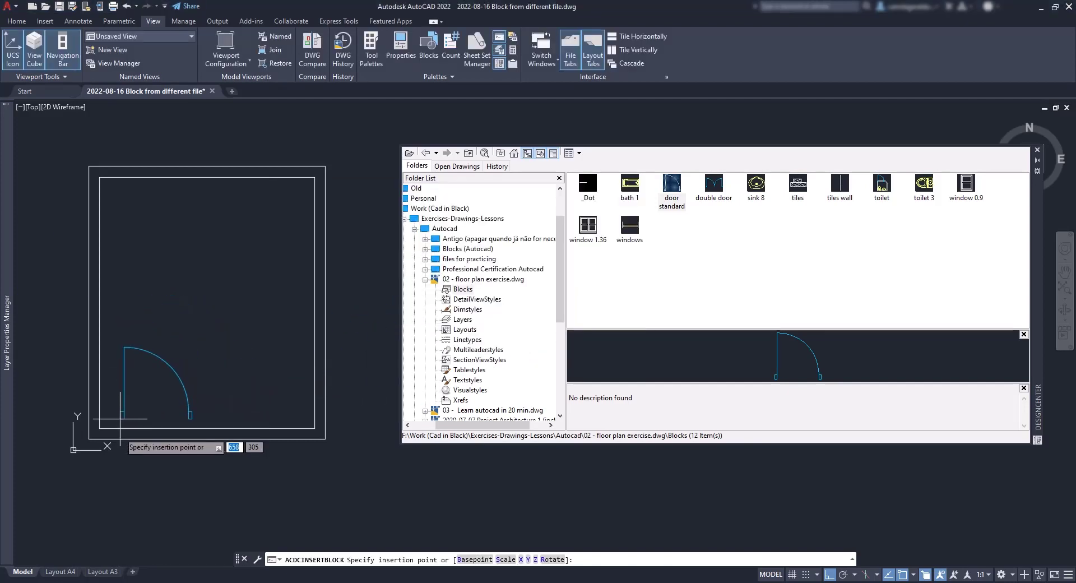
pyautogui.scroll(4, 118, 438)
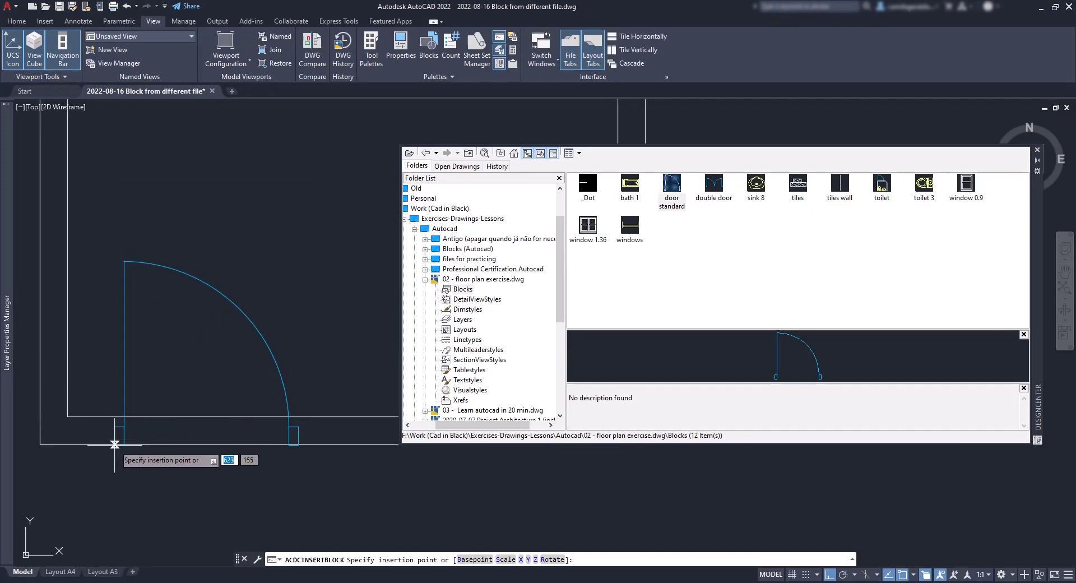
pyautogui.click(100, 444)
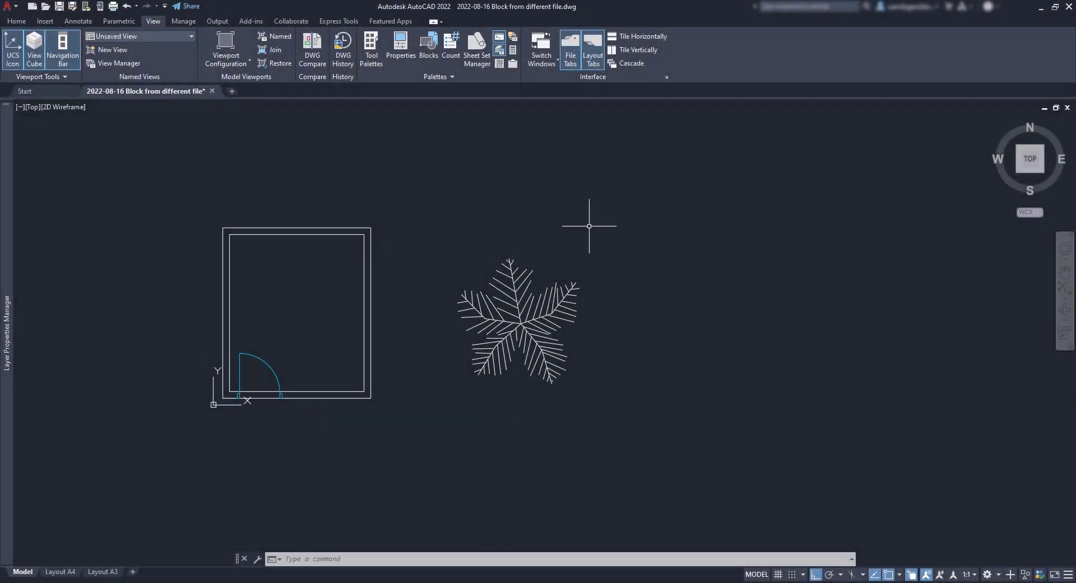
# - Open the tool palettes and browse the palettes from Modeling through Architectural
pyautogui.click(370, 49)
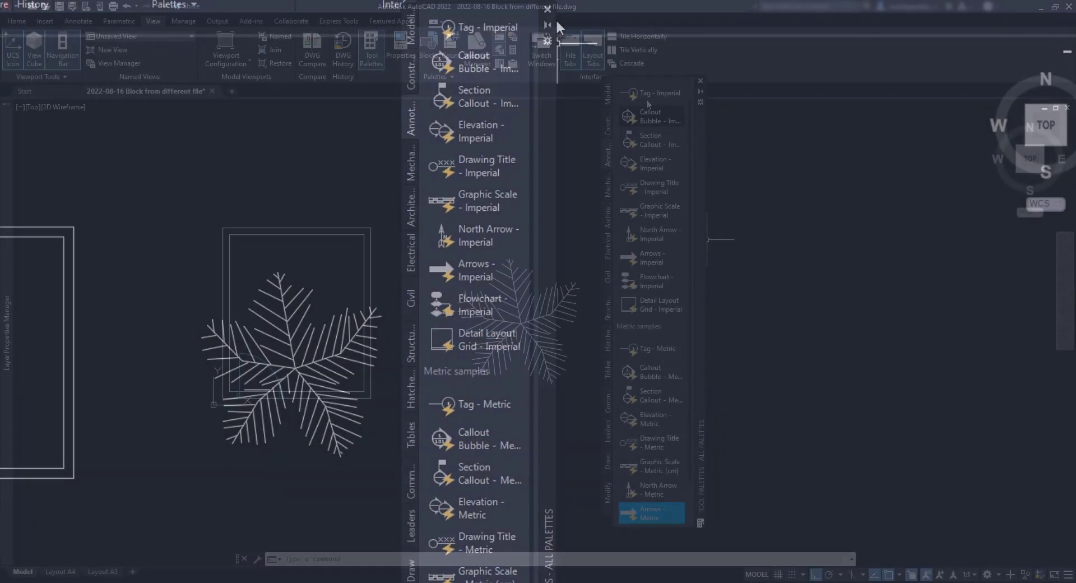
pyautogui.click(410, 27)
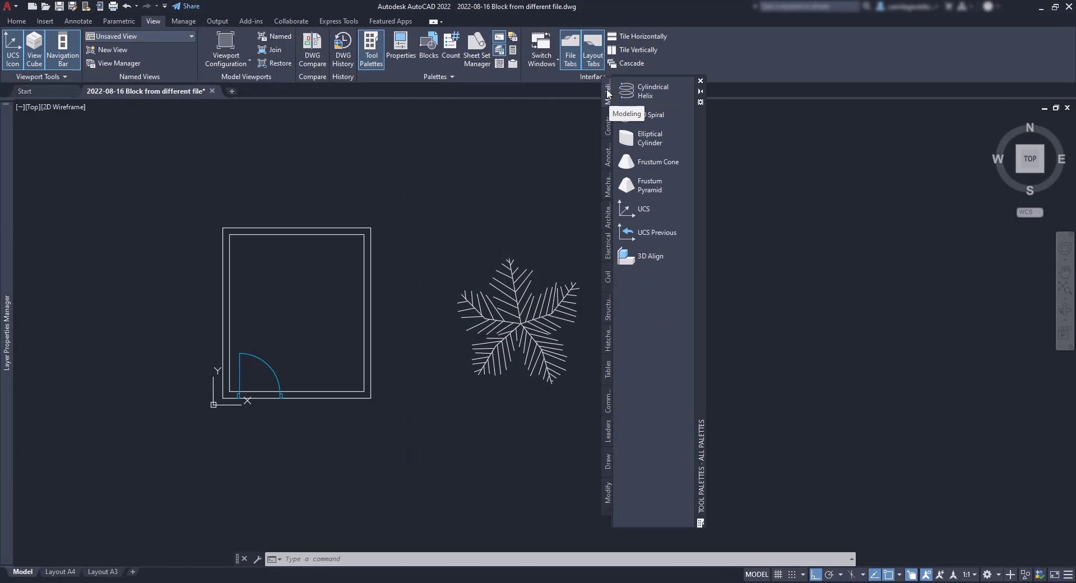
pyautogui.click(609, 127)
pyautogui.click(610, 163)
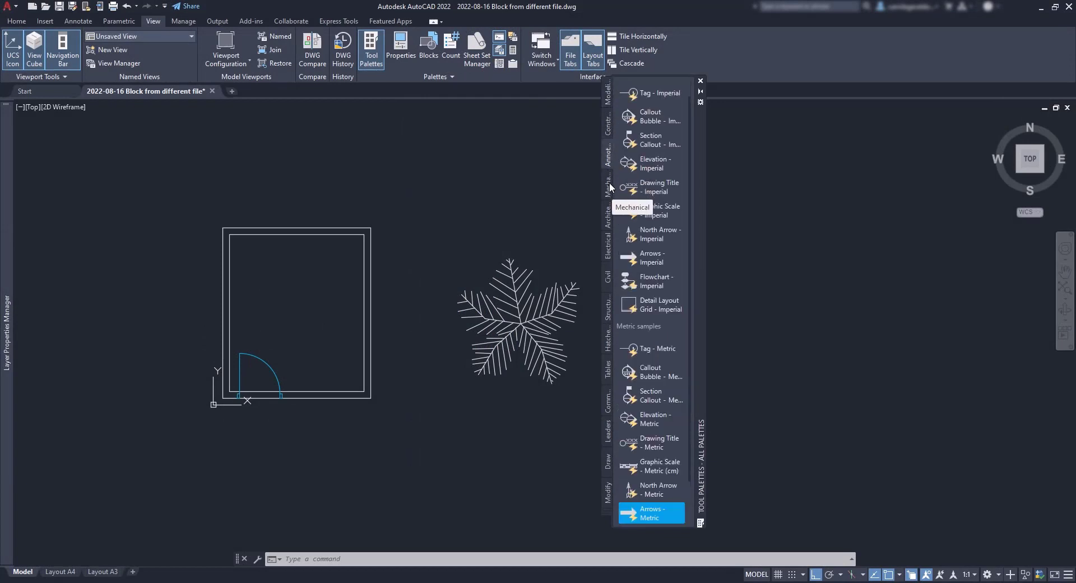
pyautogui.click(608, 185)
pyautogui.click(606, 216)
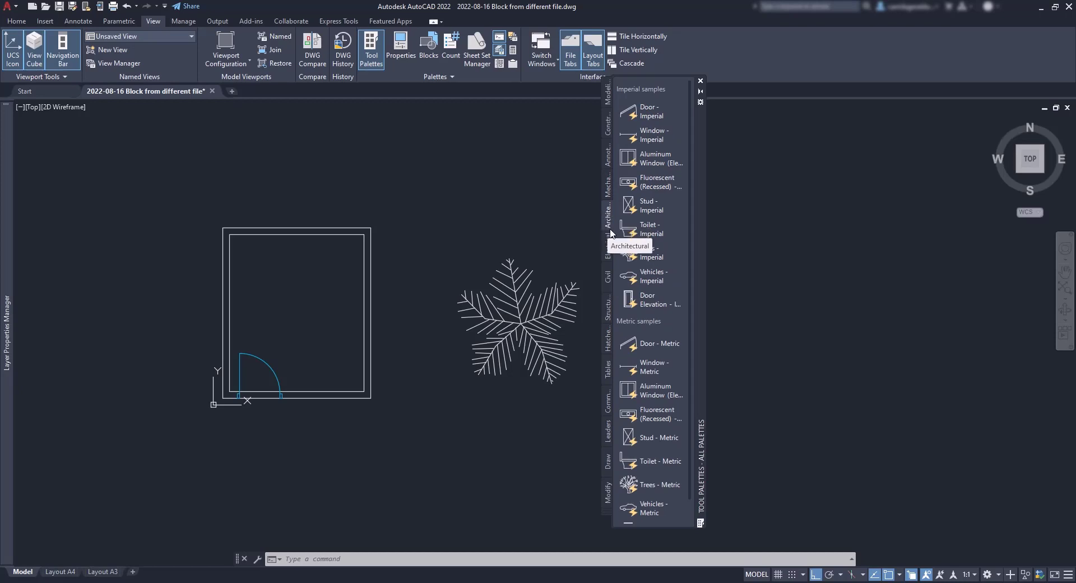
pyautogui.scroll(-1, 648, 282)
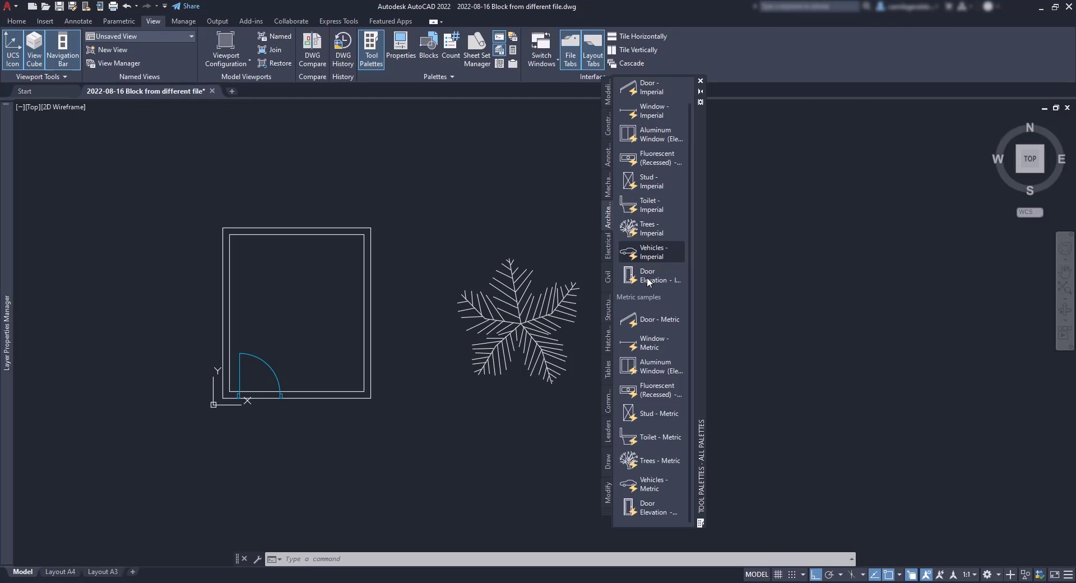
# - Open the tool palette customization and switch the displayed palette group to Annotation and Design and on to 3D Make
pyautogui.rightClick(701, 272)
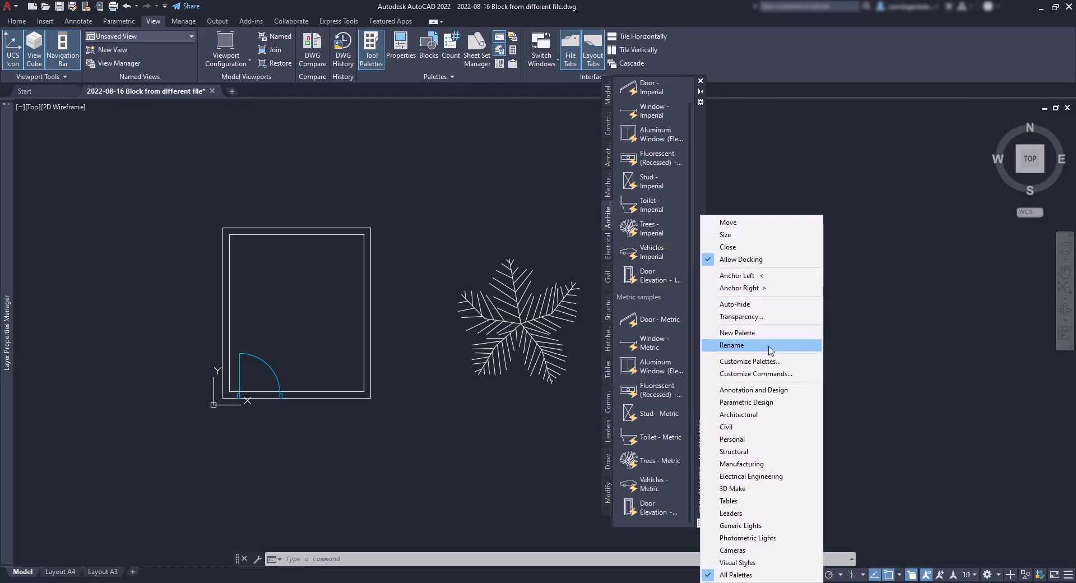
pyautogui.click(795, 362)
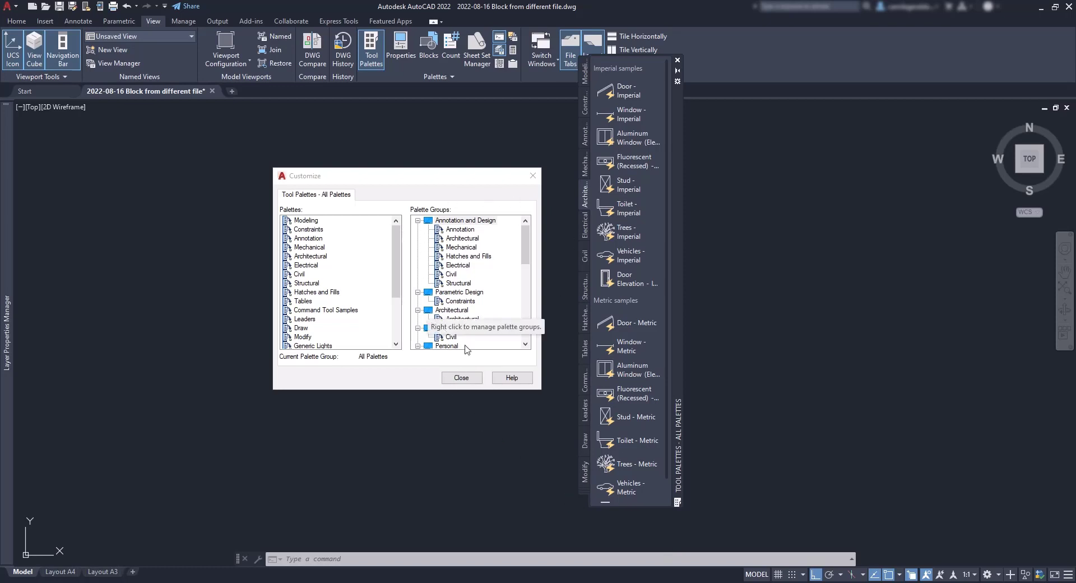
pyautogui.rightClick(681, 208)
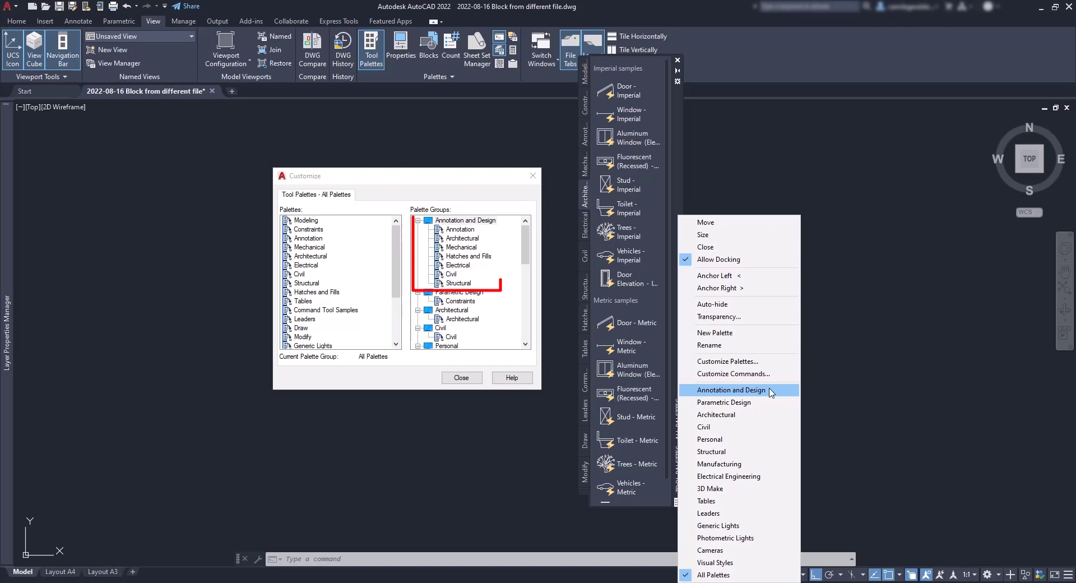
pyautogui.click(770, 390)
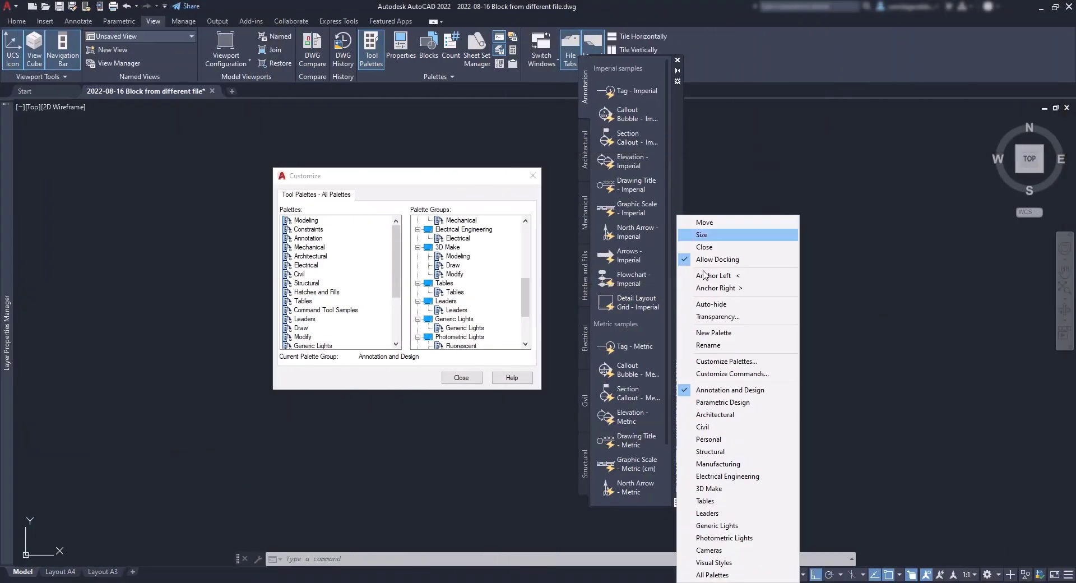
pyautogui.click(729, 488)
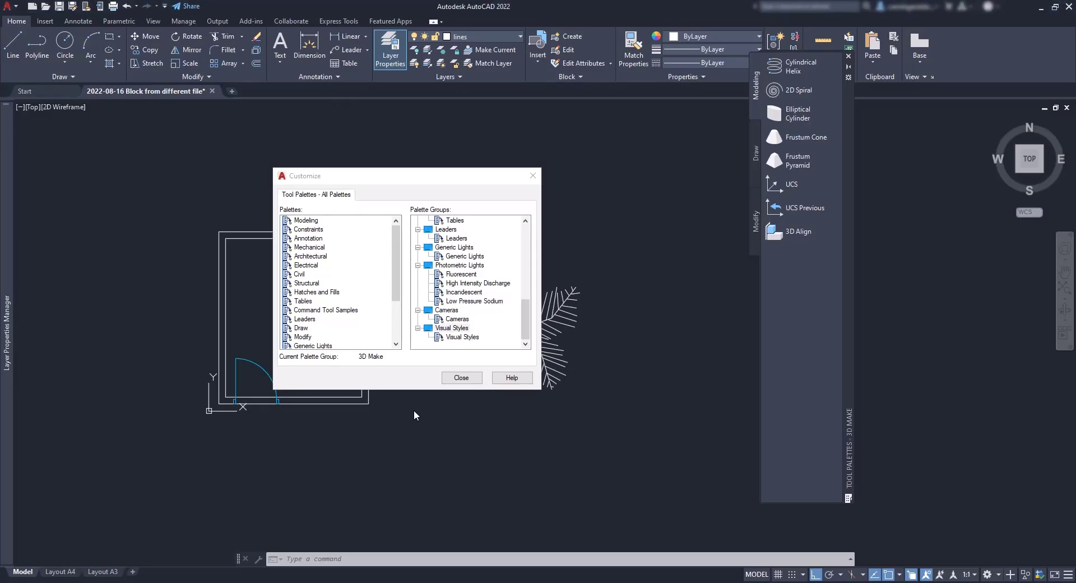
# - Create a new palette group named "Cad in Black (Blocks)" below Visual Styles
pyautogui.rightClick(426, 349)
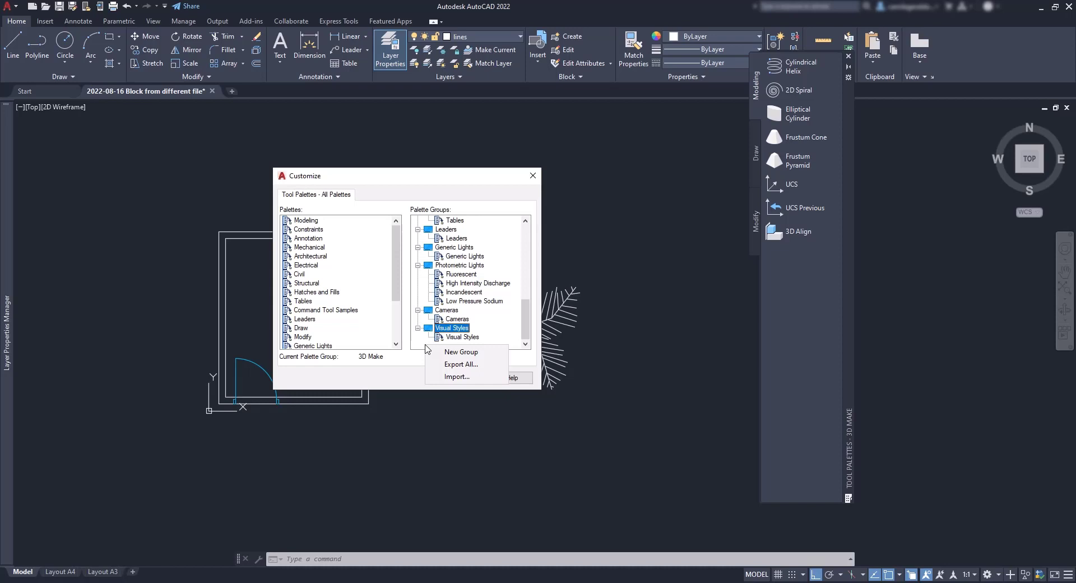
pyautogui.click(445, 352)
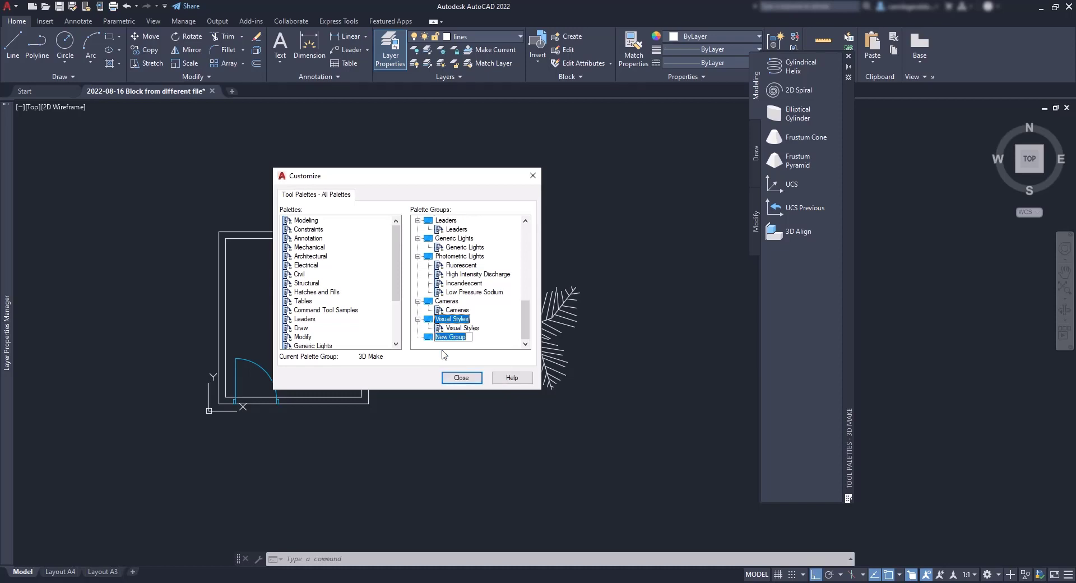
pyautogui.write('Cad in Black (Blocks)')
pyautogui.press('Return')
# - Create a new tool palette named "Kitchen" at the end of the list of palettes
pyautogui.scroll(-3, 342, 319)
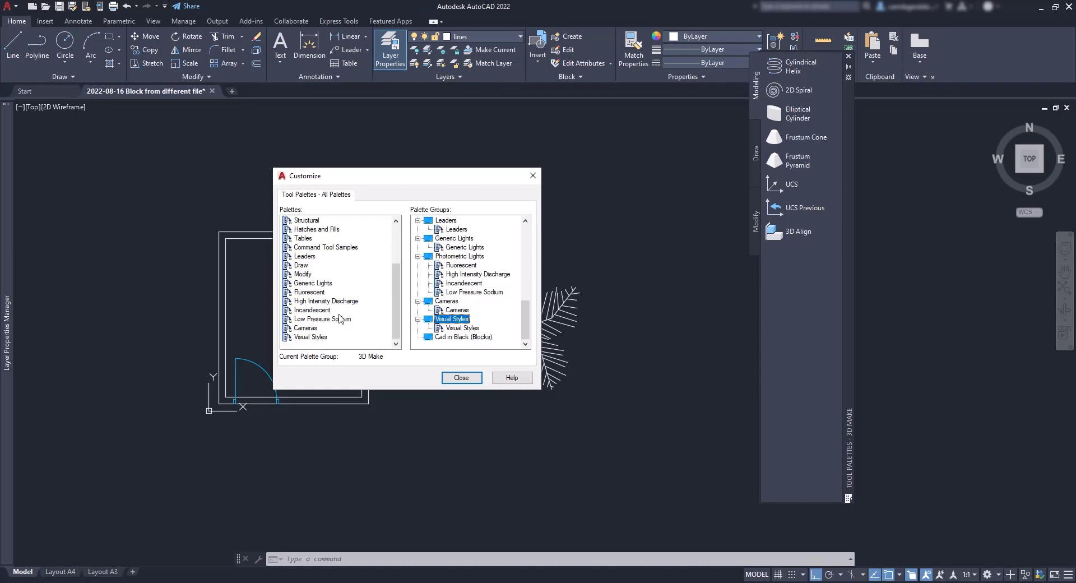
pyautogui.click(442, 337)
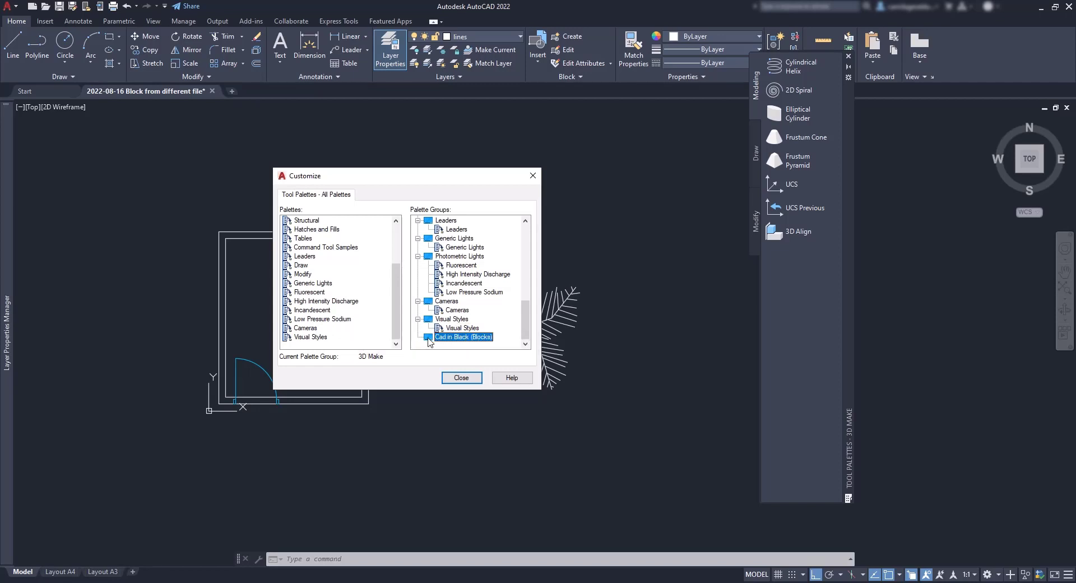
pyautogui.click(310, 345)
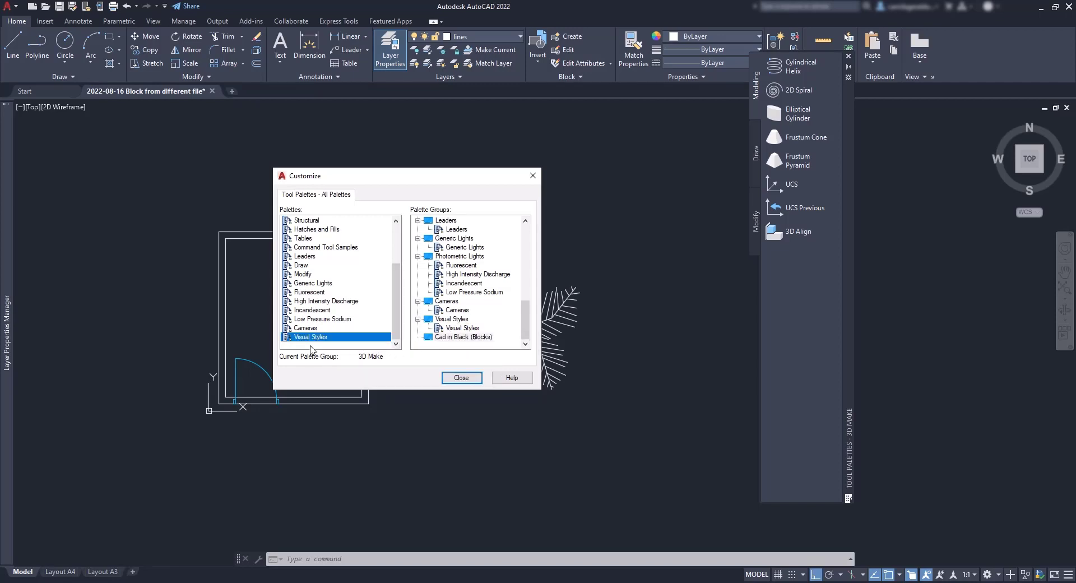
pyautogui.rightClick(309, 346)
pyautogui.click(343, 354)
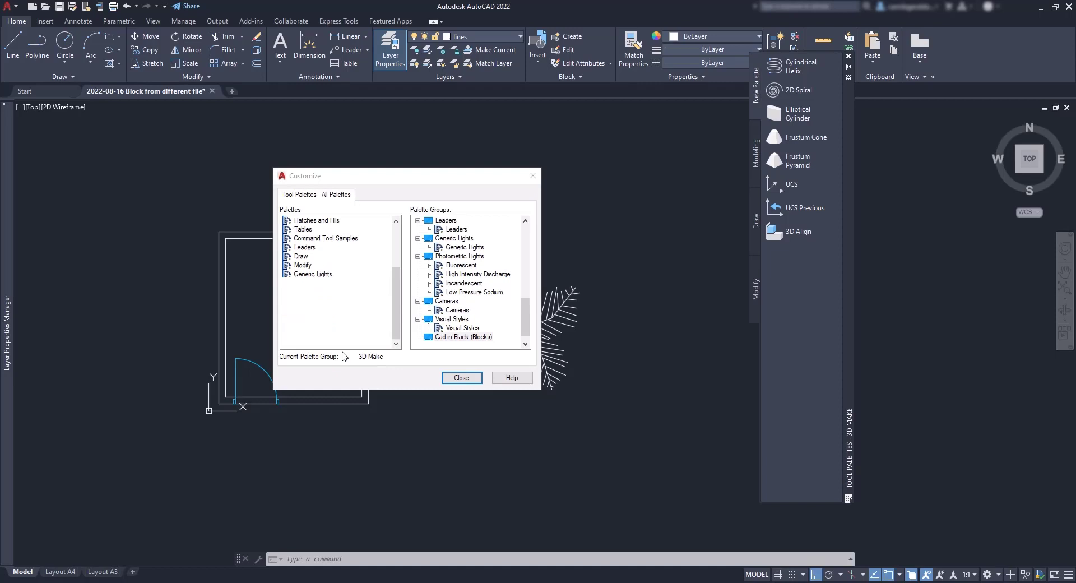
pyautogui.write('Kitchen')
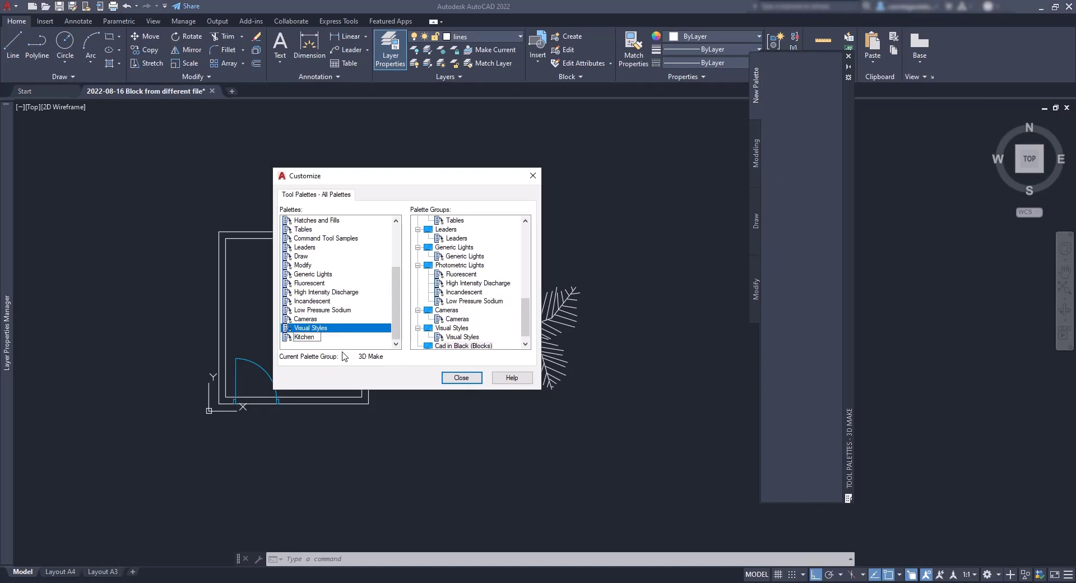
pyautogui.press('Return')
# - Create a new tool palette named "Furniture" below Kitchen in the list of palettes
pyautogui.rightClick(309, 346)
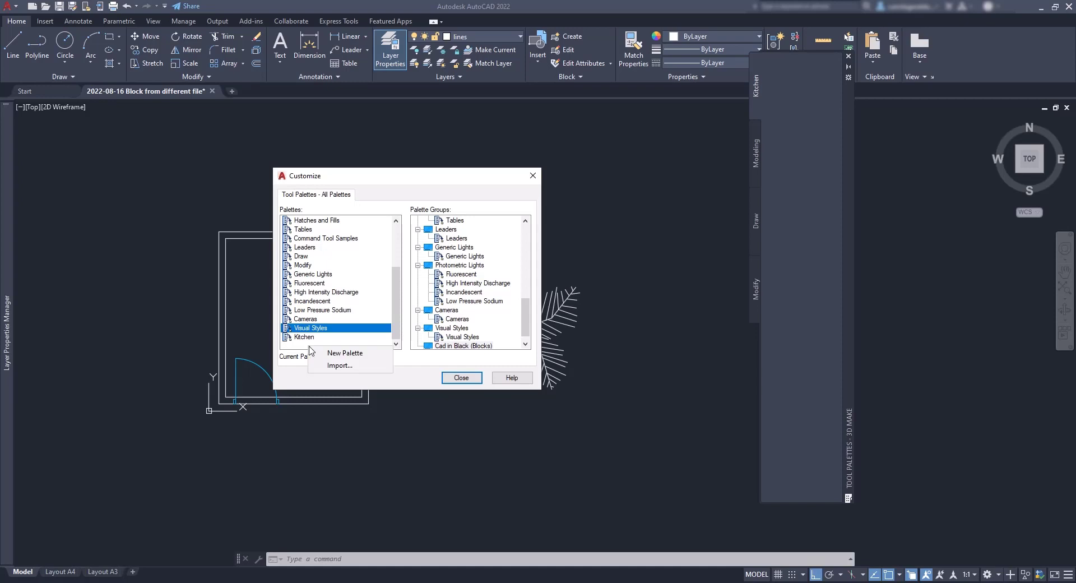
pyautogui.press('Escape')
pyautogui.write('Furniture')
pyautogui.press('Return')
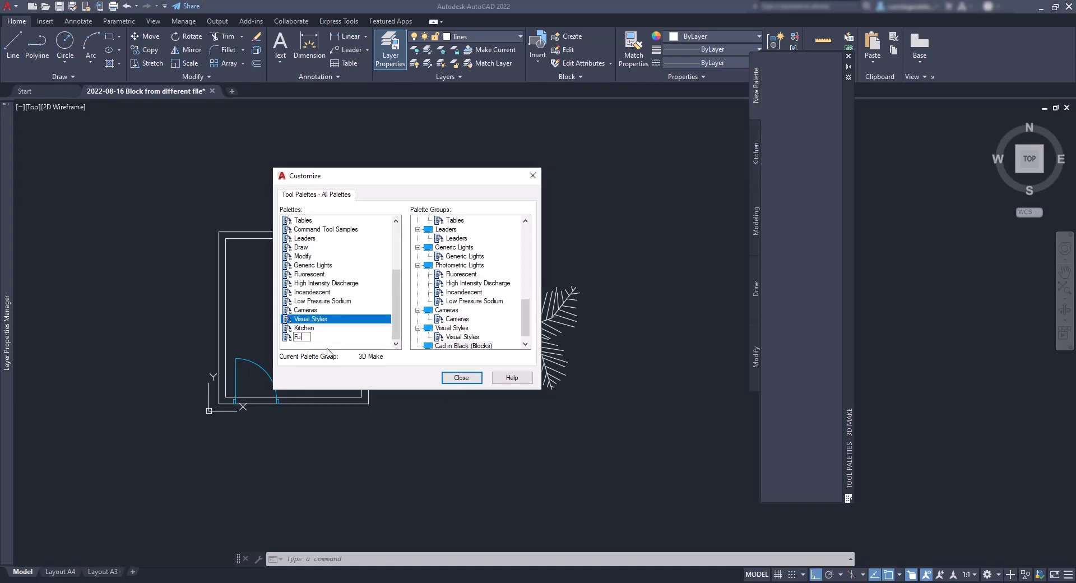
# - Add the Kitchen and Furniture palettes to the Cad in Black (Blocks) group and close the customization
pyautogui.moveTo(305, 328); pyautogui.dragTo(455, 344)
pyautogui.moveTo(313, 337); pyautogui.dragTo(457, 347)
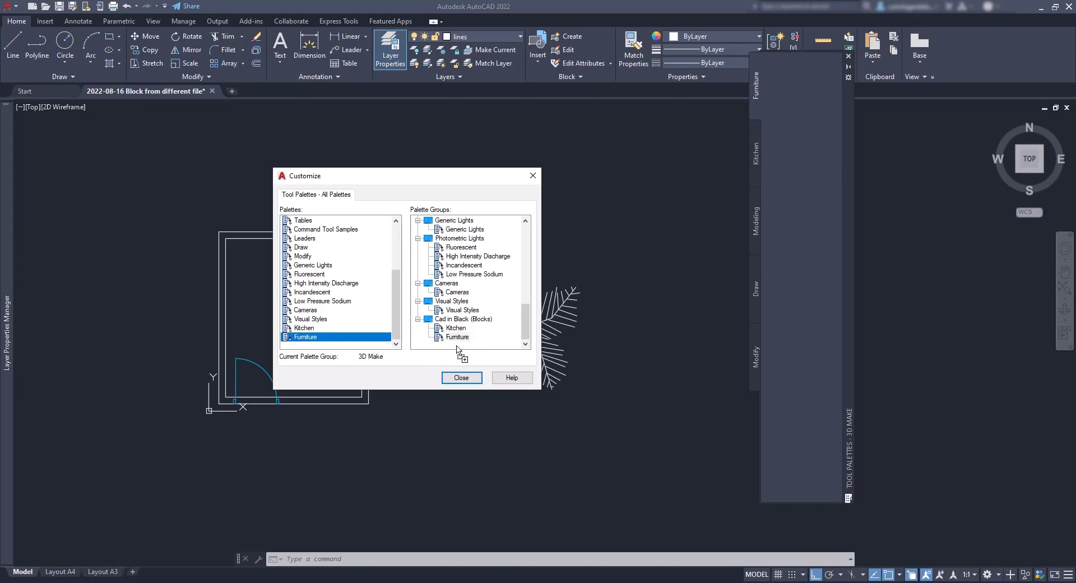
pyautogui.click(463, 378)
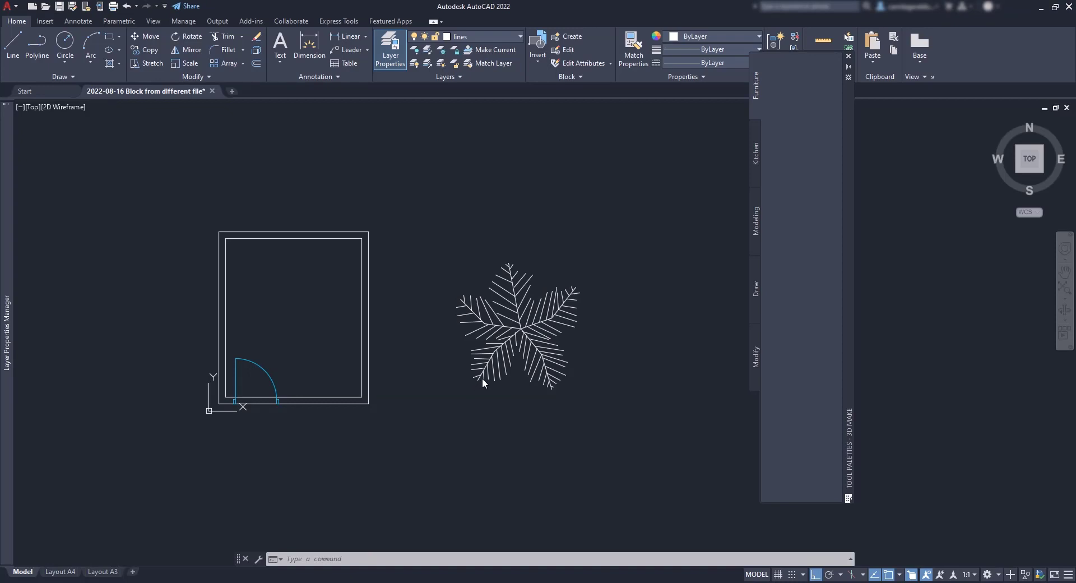
# - Remove the Furniture and Kitchen palettes from the 3D Make group and display the Cad in Black (Blocks) palette group
pyautogui.rightClick(849, 279)
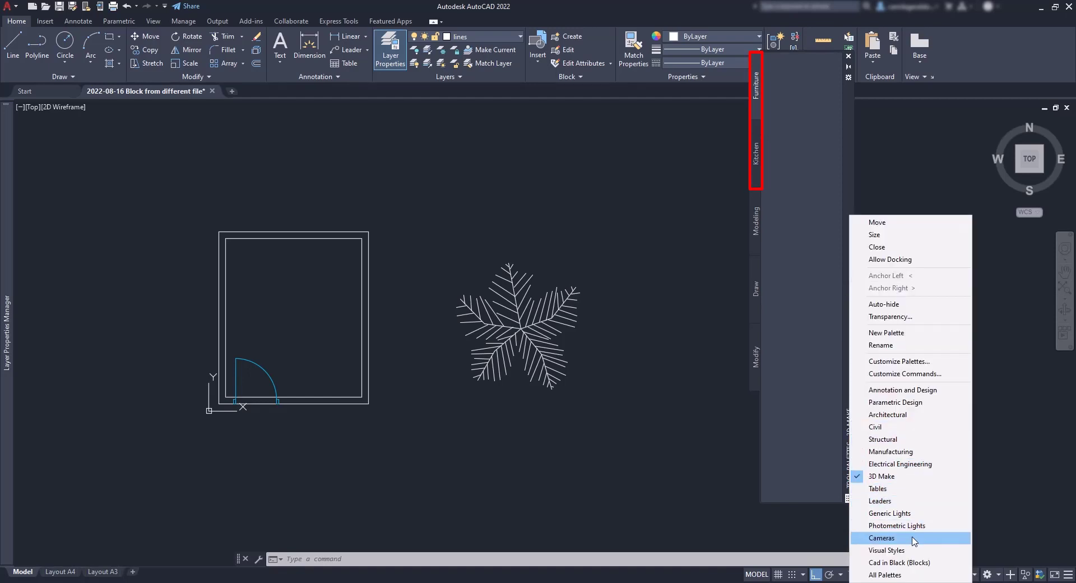
pyautogui.click(951, 362)
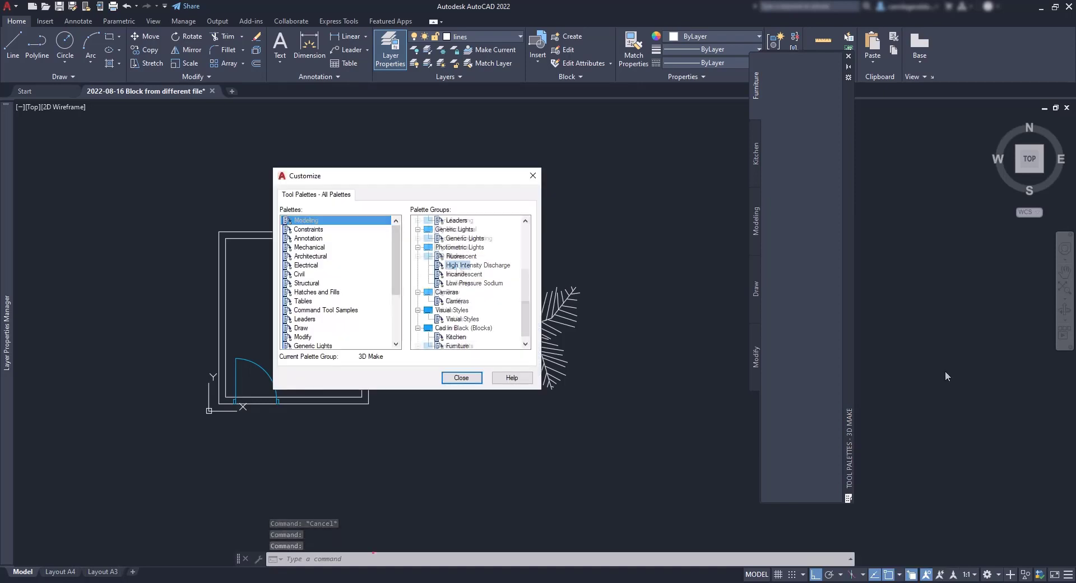
pyautogui.click(457, 266)
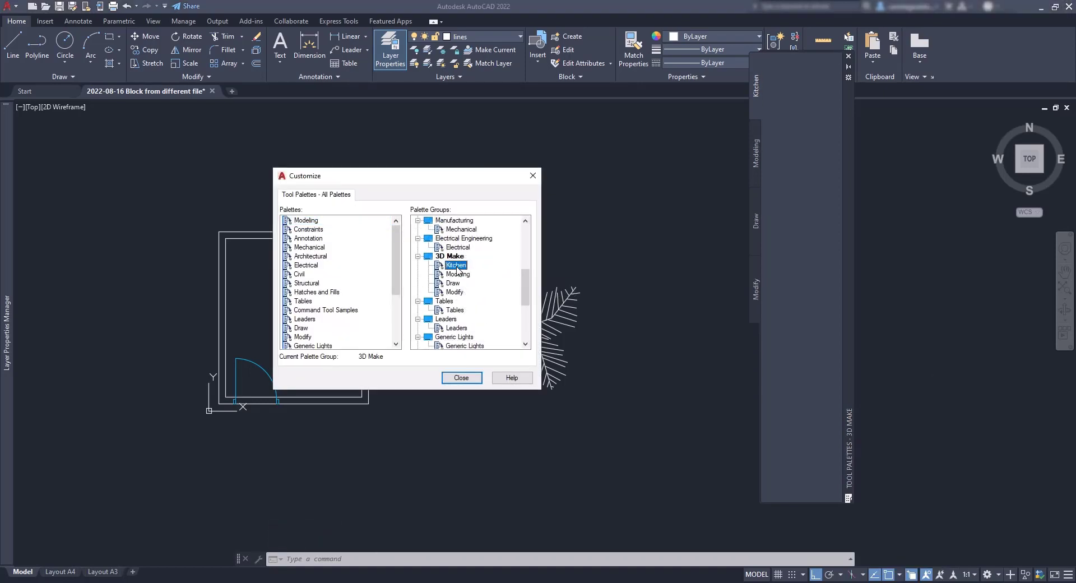
pyautogui.press('Delete')
pyautogui.press('Delete')
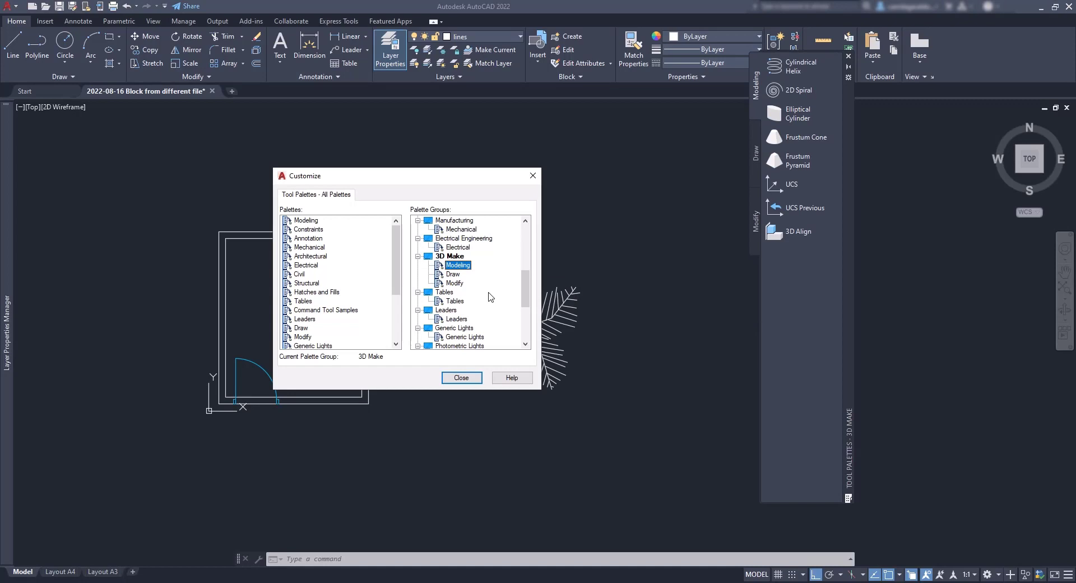
pyautogui.moveTo(522, 289); pyautogui.dragTo(528, 327)
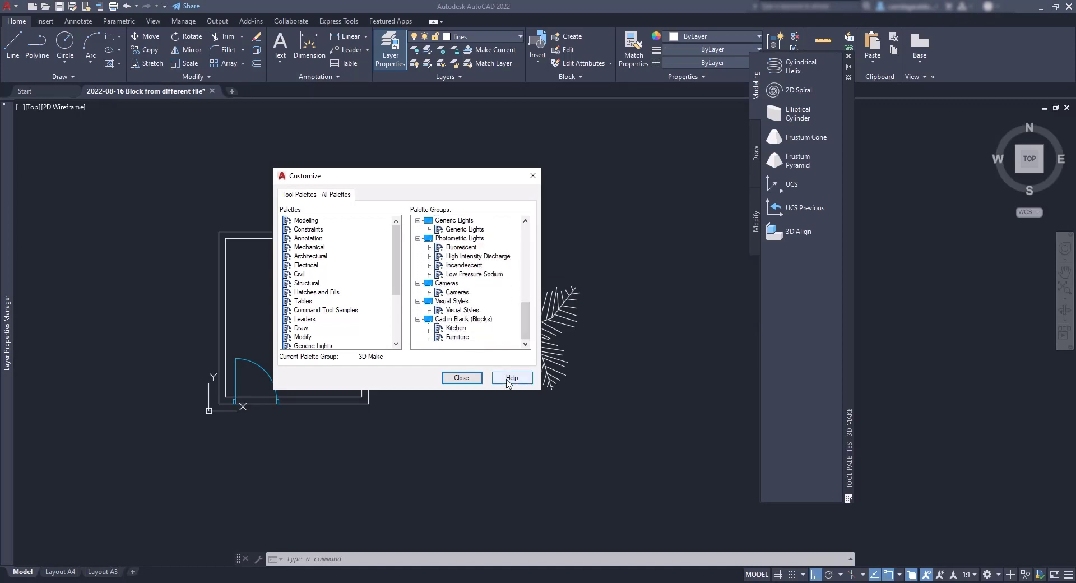
pyautogui.click(468, 378)
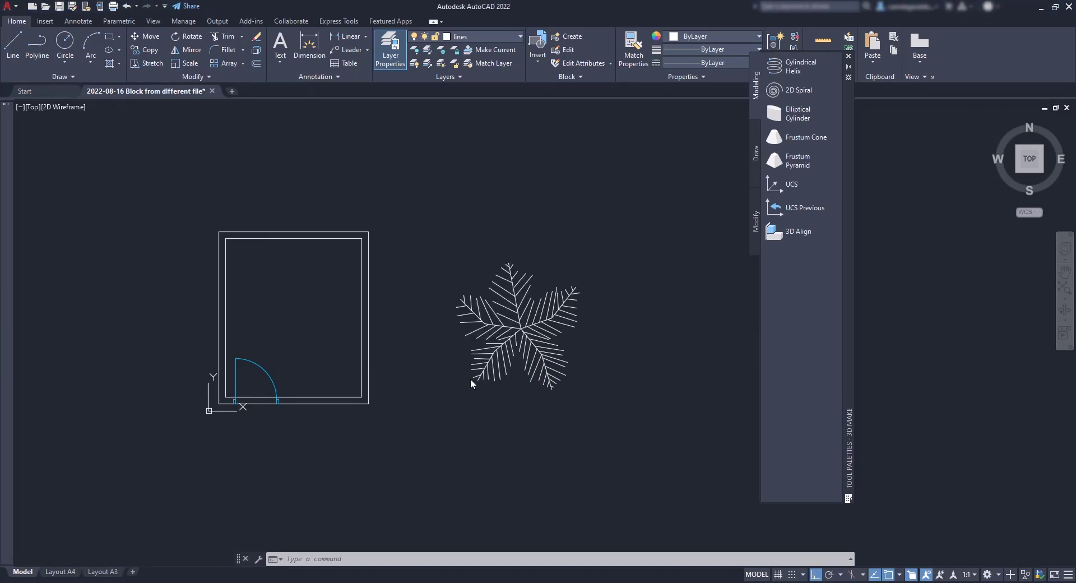
pyautogui.rightClick(849, 403)
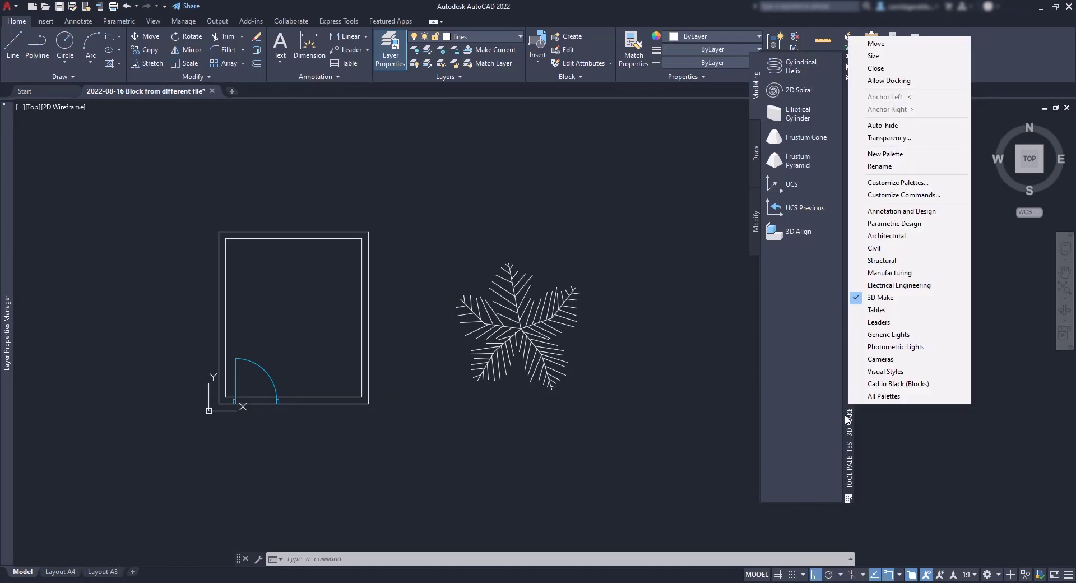
pyautogui.click(909, 383)
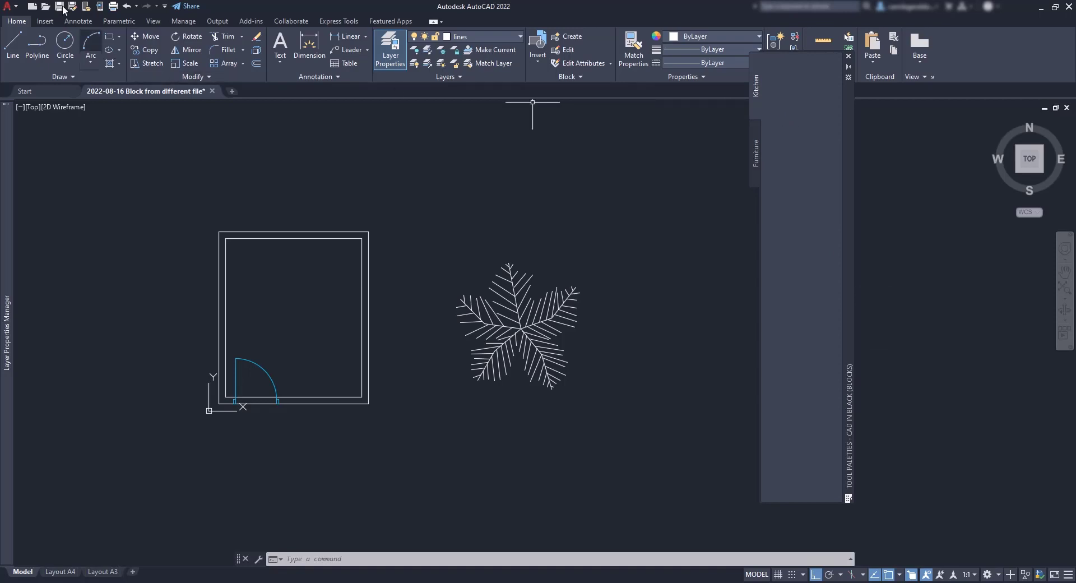
# - Open the sample drawing Home - Space Planner from the en-us DesignCenter folder as read-only
pyautogui.click(13, 6)
pyautogui.moveTo(39, 95)
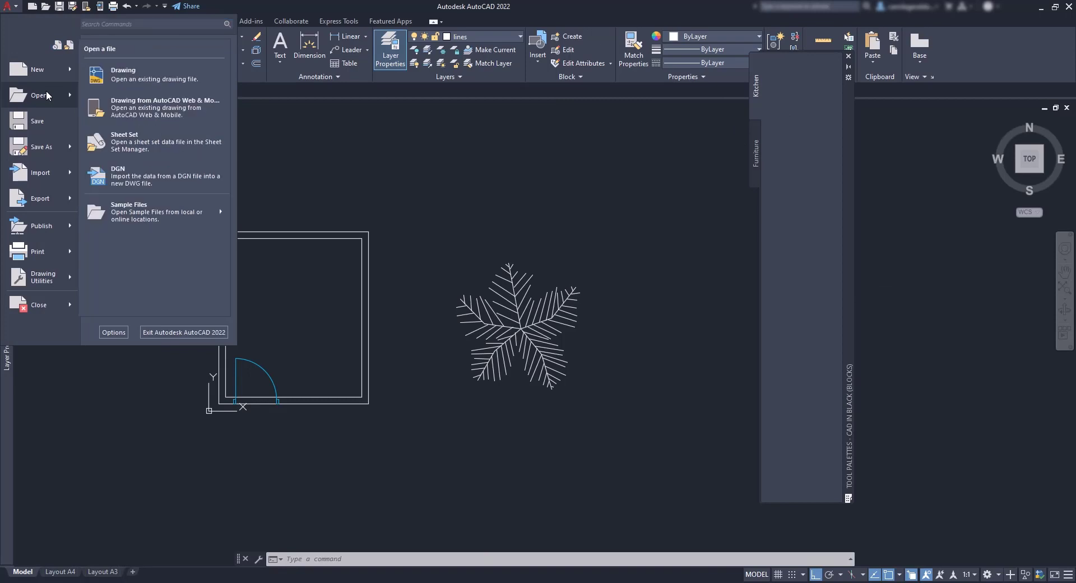
pyautogui.moveTo(160, 207)
pyautogui.click(278, 204)
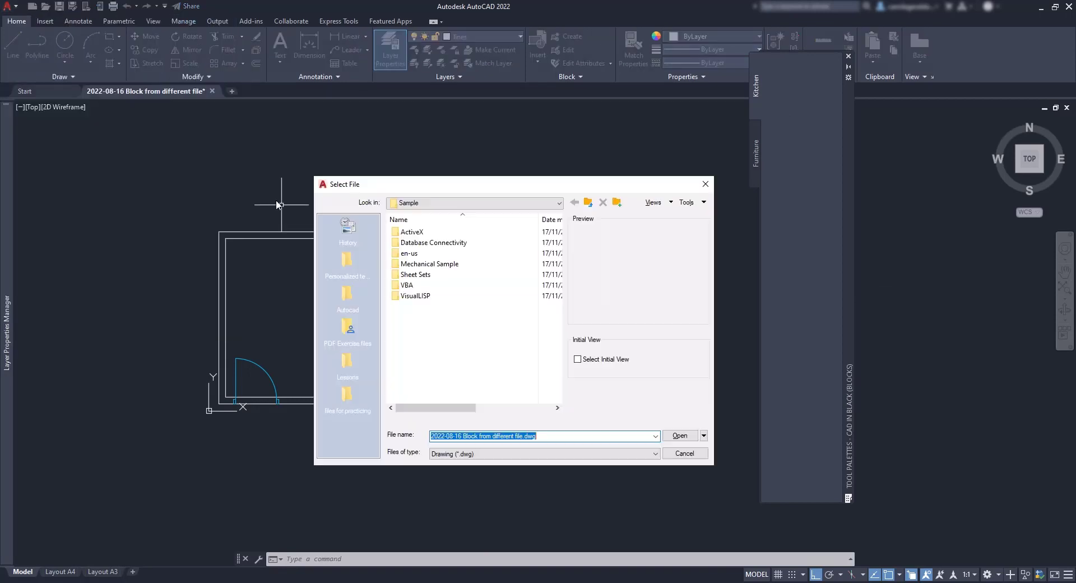
pyautogui.doubleClick(409, 252)
pyautogui.doubleClick(426, 231)
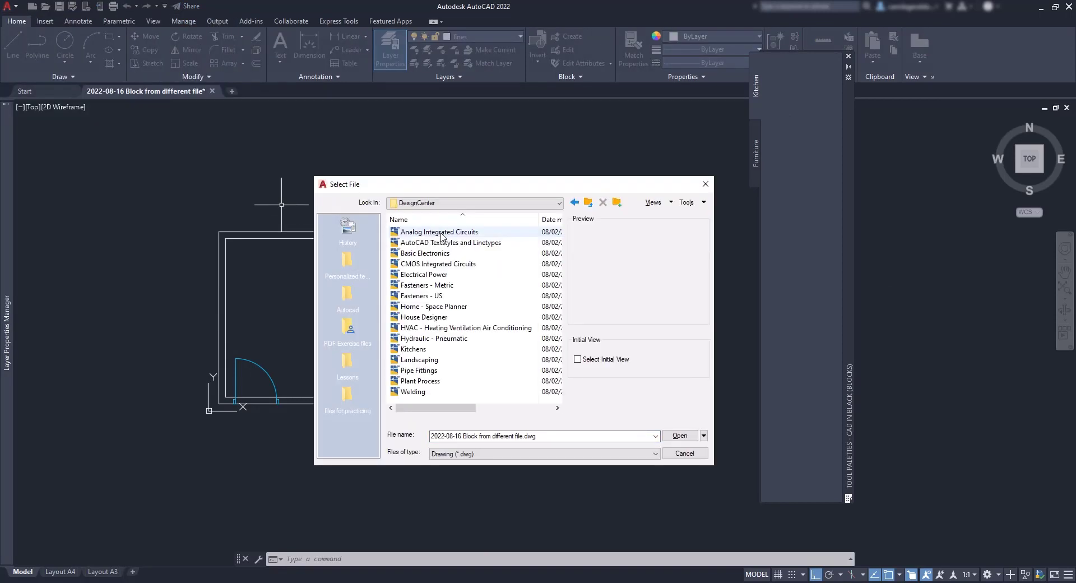
pyautogui.click(443, 306)
pyautogui.doubleClick(441, 306)
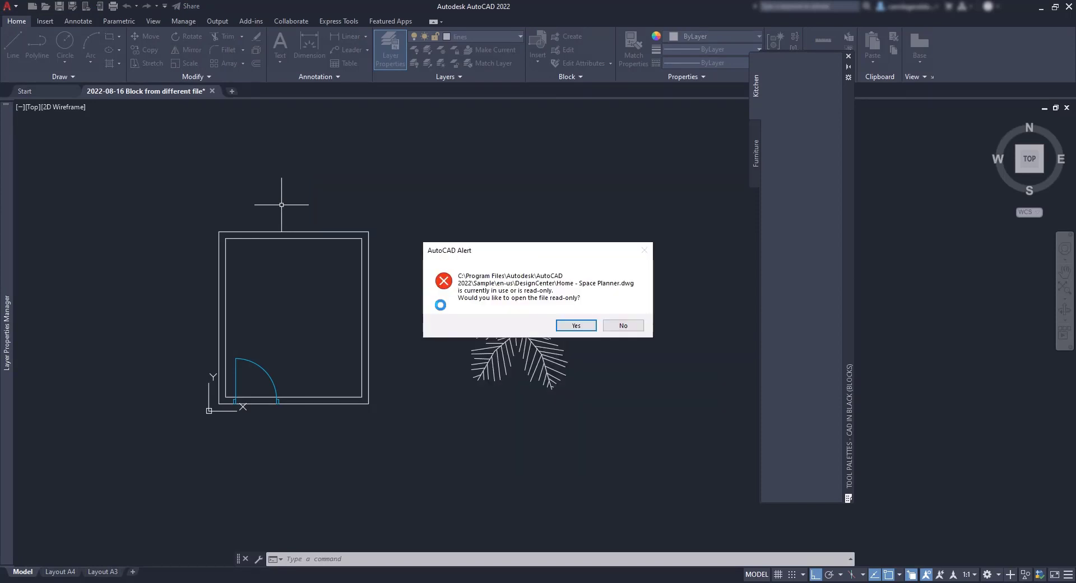
pyautogui.click(573, 324)
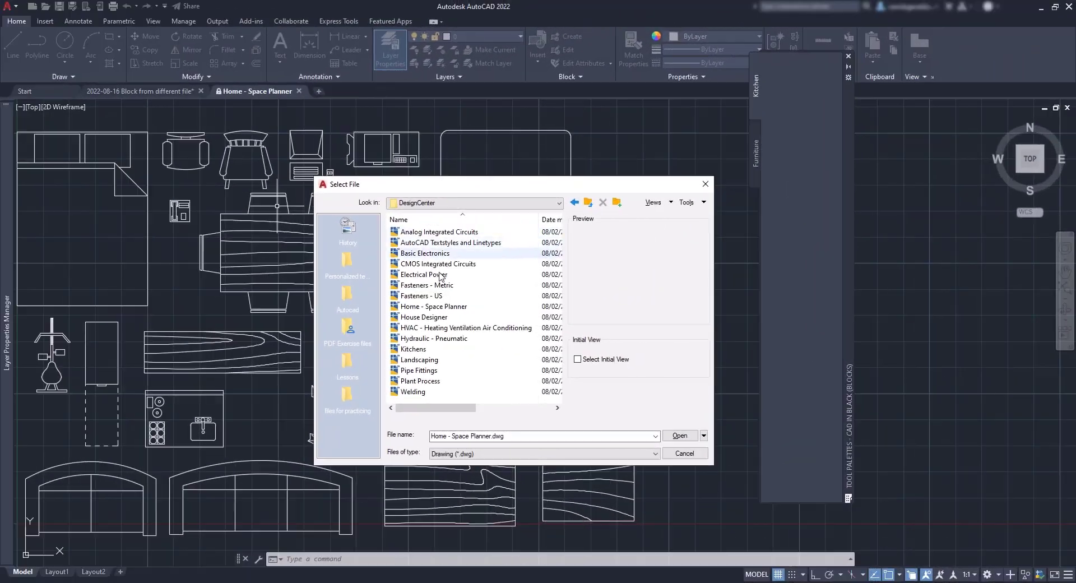
# - Open the sample drawing Kitchens from the same DesignCenter folder as read-only
pyautogui.click(422, 350)
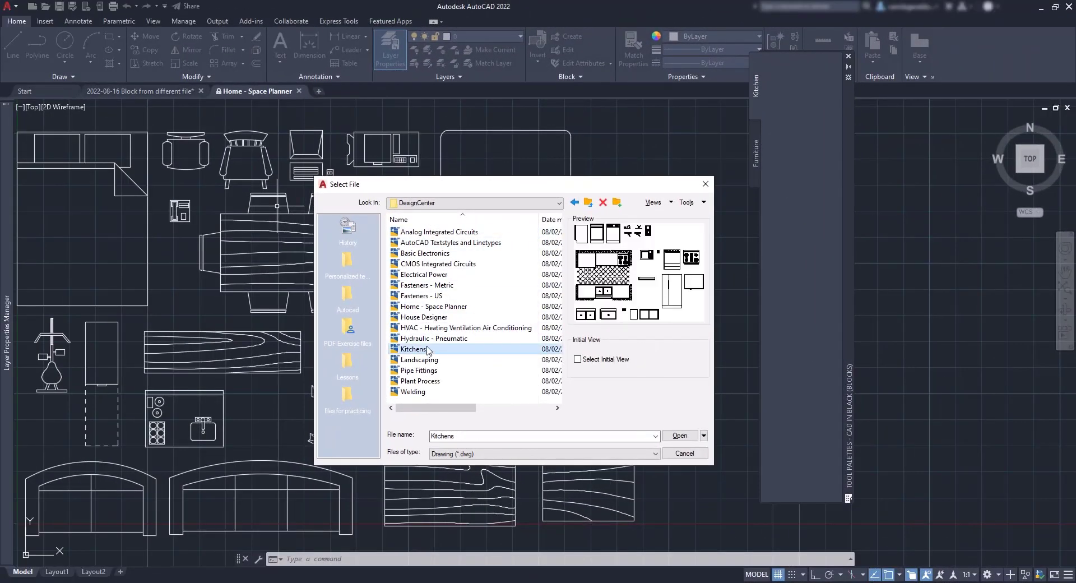
pyautogui.click(683, 437)
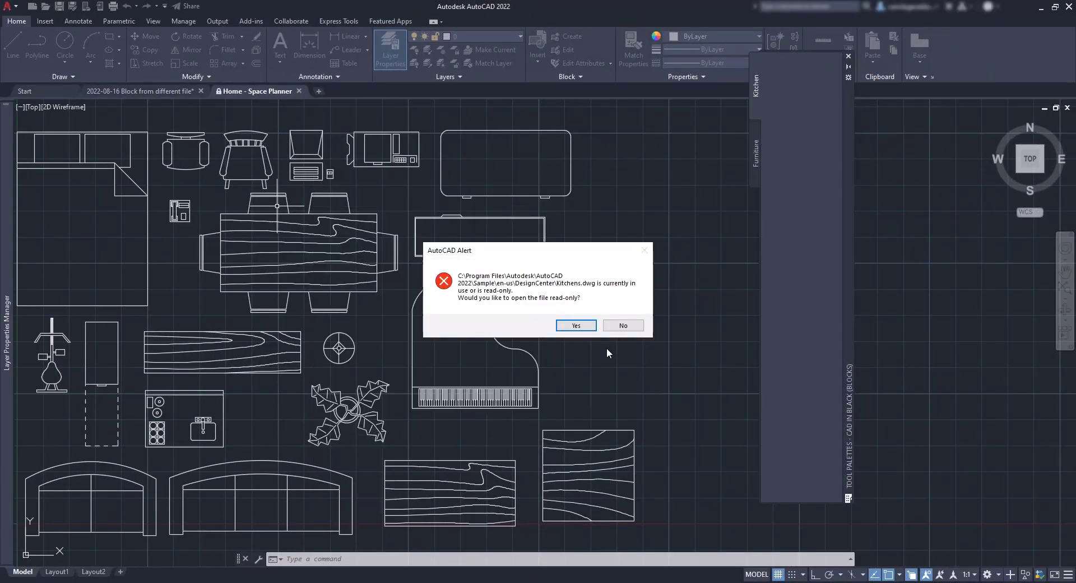
pyautogui.click(572, 329)
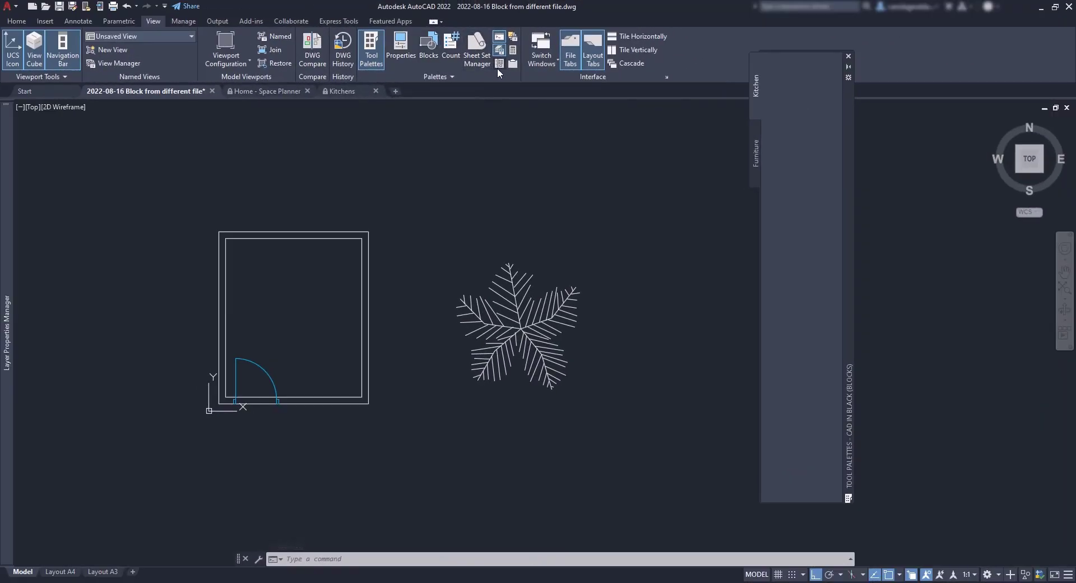
# - Using DesignCenter, add the Chair - Desk, Bed - Queen and Desk - 30 x 60 in. blocks from Home - Space Planner.dwg to the Furniture palette
pyautogui.click(500, 67)
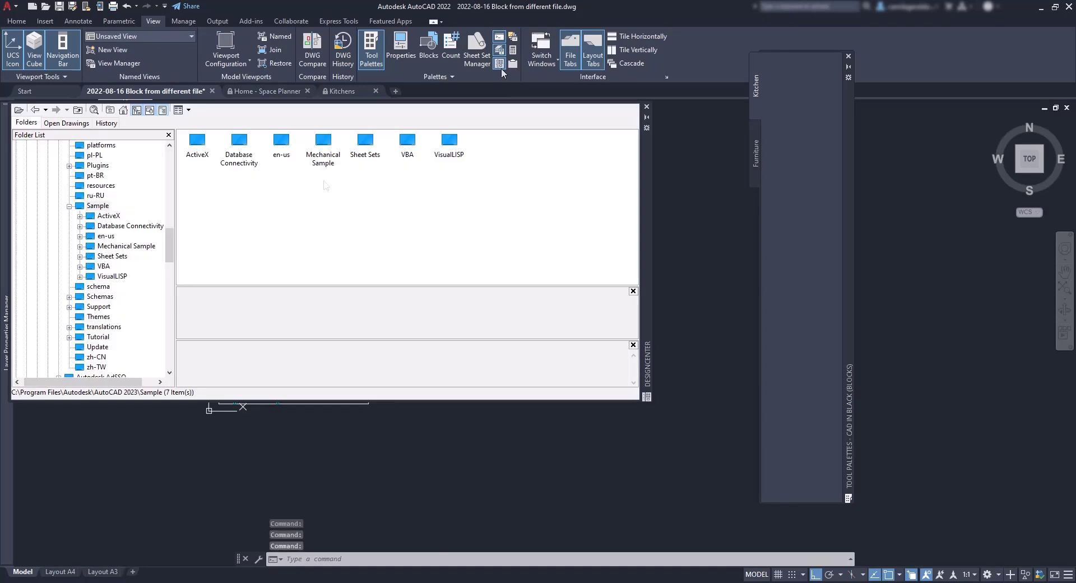
pyautogui.click(62, 122)
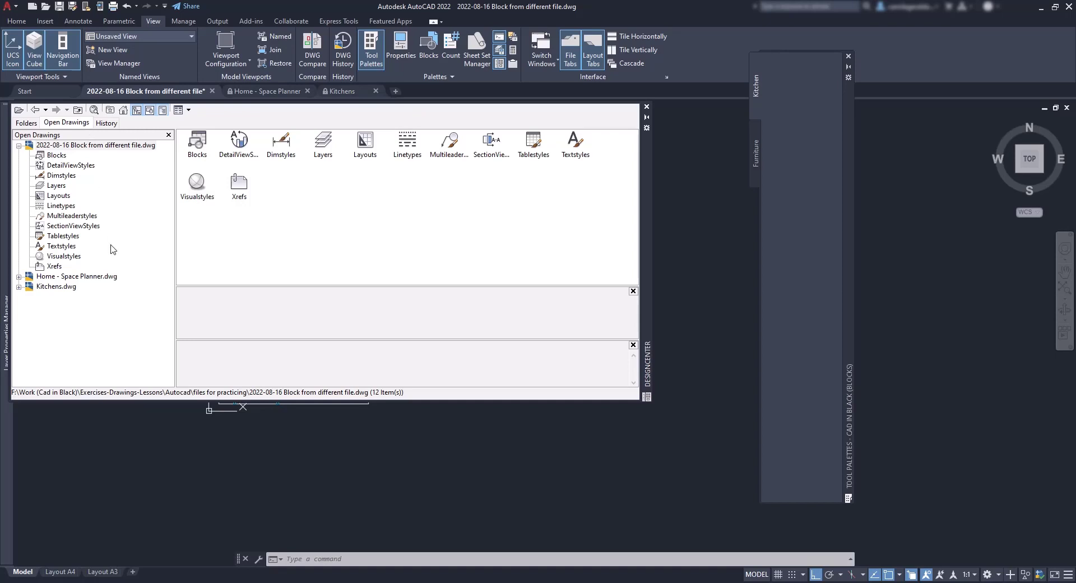
pyautogui.click(105, 277)
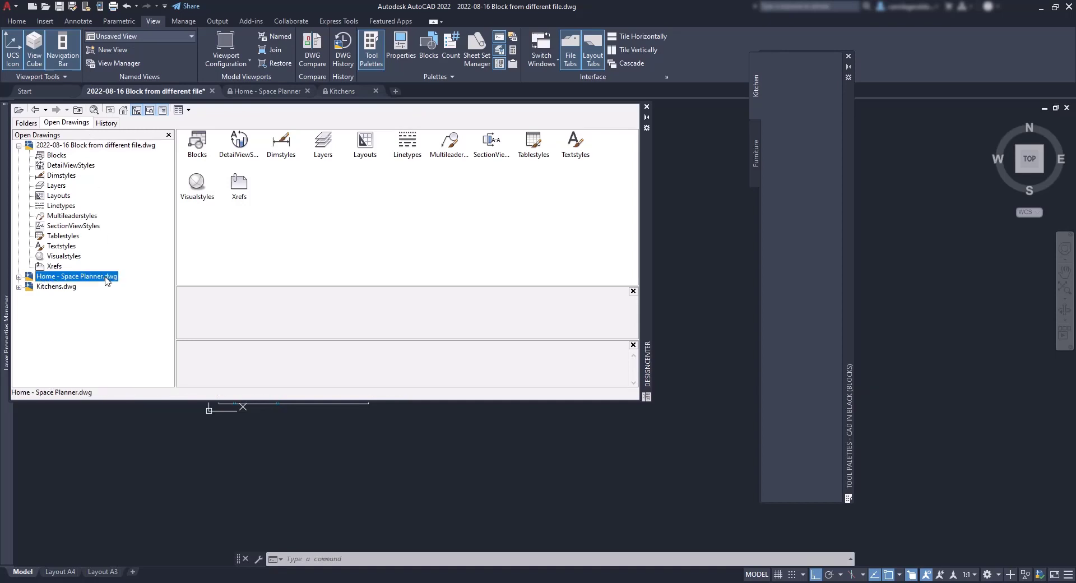
pyautogui.doubleClick(202, 150)
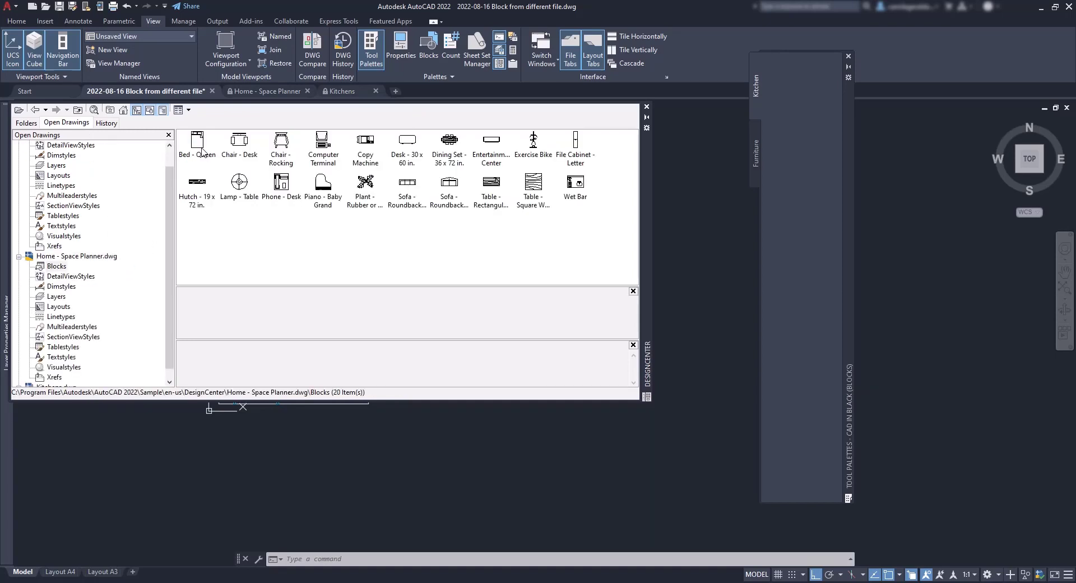
pyautogui.moveTo(240, 142); pyautogui.dragTo(800, 93)
pyautogui.moveTo(201, 147)
pyautogui.mouseDown()
pyautogui.moveTo(763, 138)
pyautogui.moveTo(803, 118)
pyautogui.mouseUp()
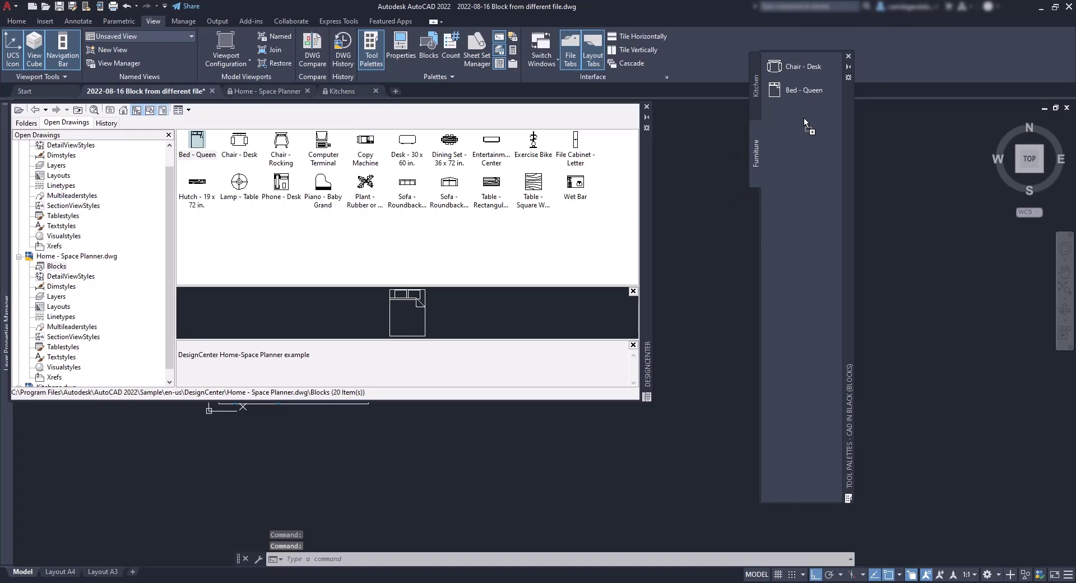
pyautogui.moveTo(407, 140); pyautogui.dragTo(807, 139)
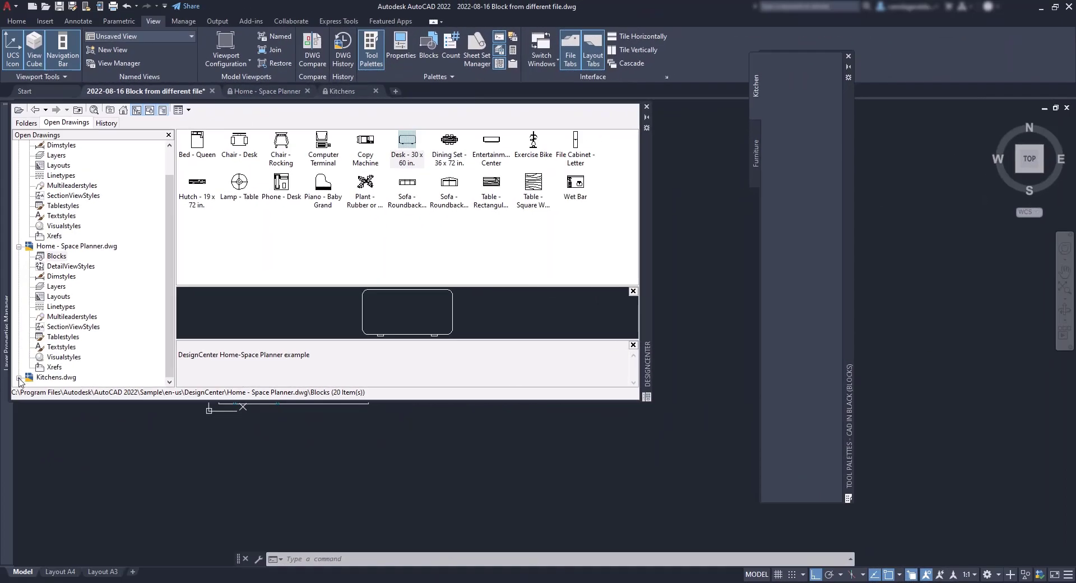
# - Add the Ice and Water, Kitchen Layout - 7 x 8 ft, Range-Oven - 30 in top and Microwave blocks from Kitchens.dwg to the Kitchen palette
pyautogui.click(19, 378)
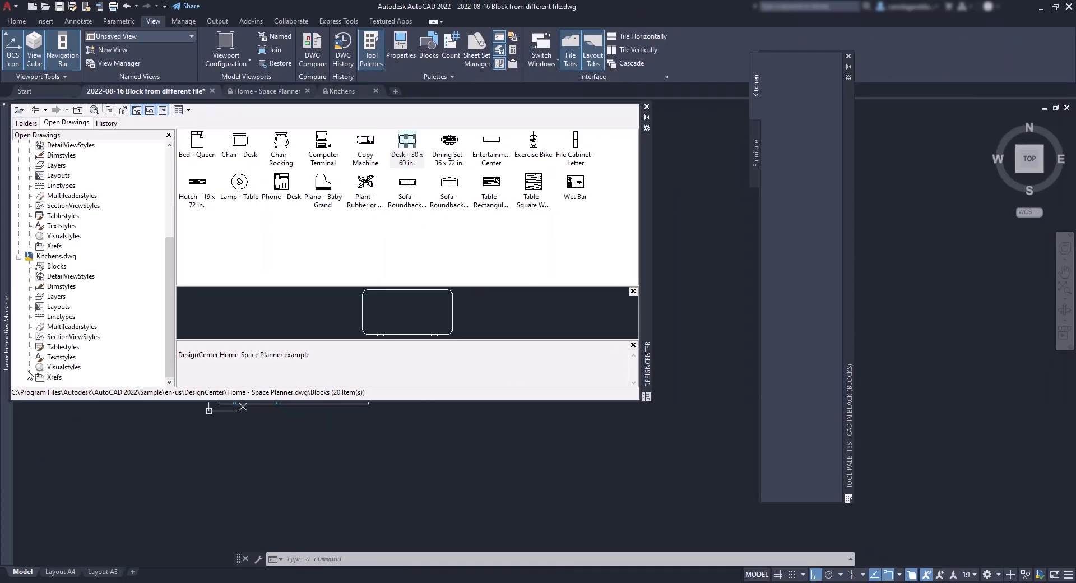
pyautogui.click(58, 267)
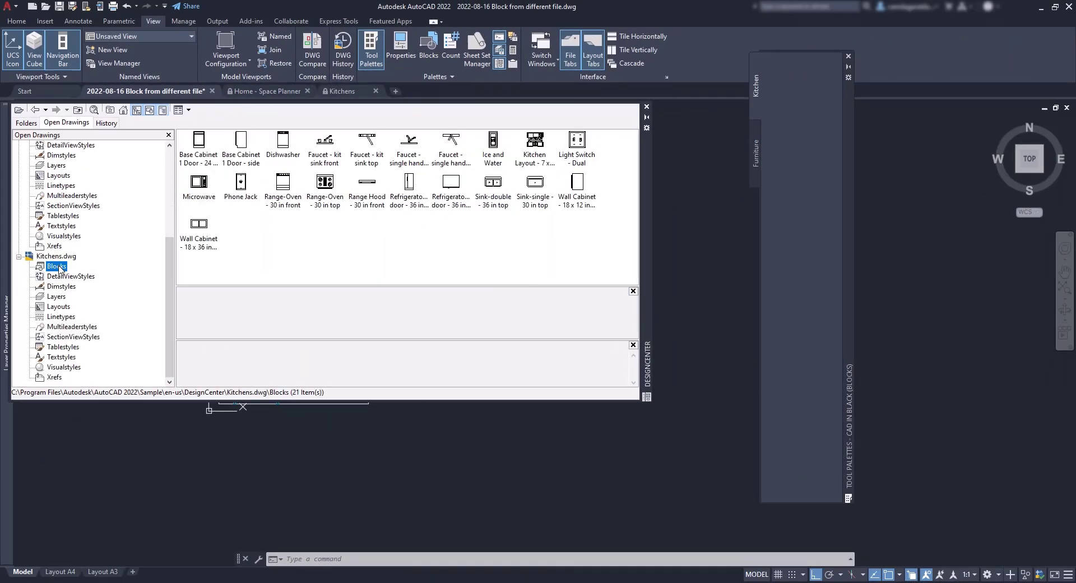
pyautogui.moveTo(493, 140); pyautogui.dragTo(791, 121)
pyautogui.click(535, 144)
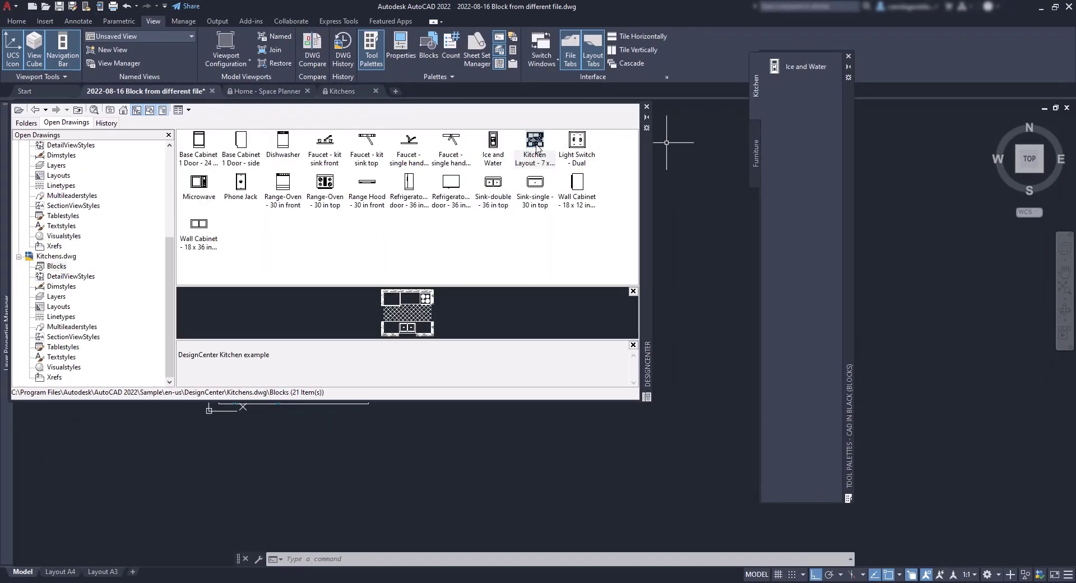
pyautogui.moveTo(536, 147); pyautogui.dragTo(799, 122)
pyautogui.moveTo(327, 200); pyautogui.dragTo(790, 112)
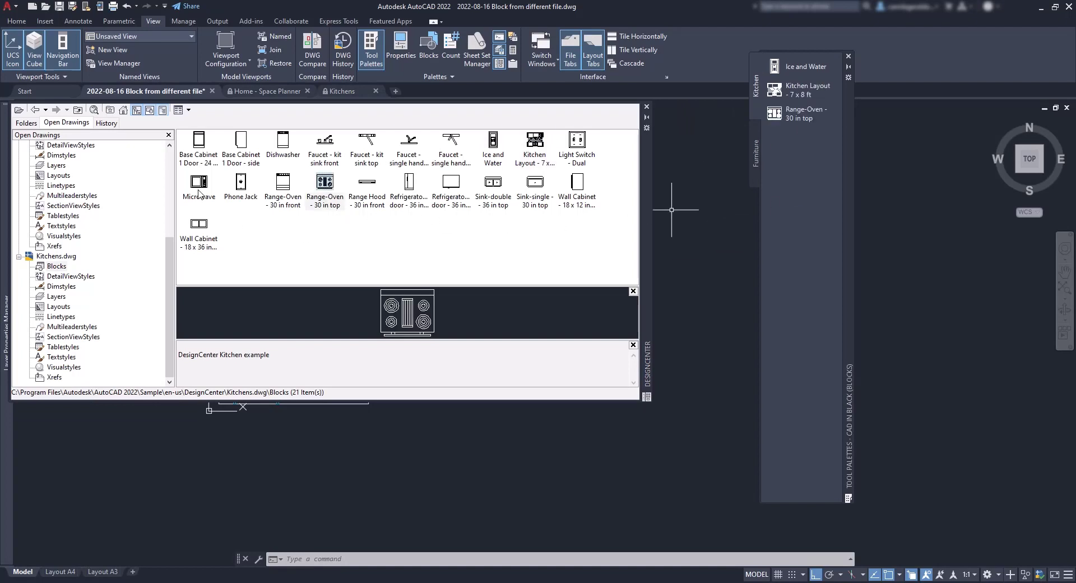
pyautogui.moveTo(199, 193); pyautogui.dragTo(788, 196)
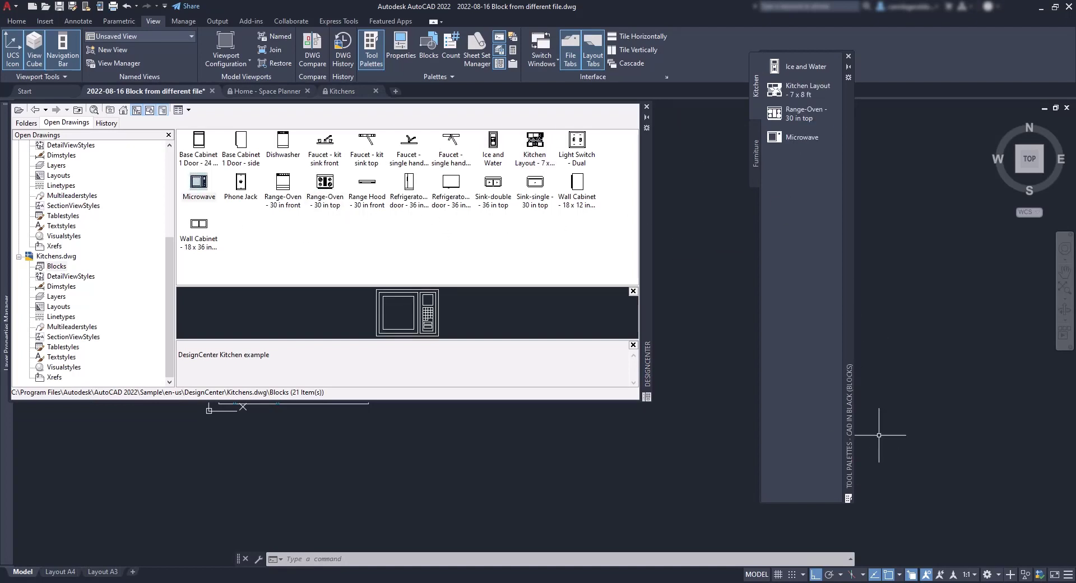
# - Close DesignCenter and display the Furniture palette
pyautogui.click(646, 107)
pyautogui.click(755, 177)
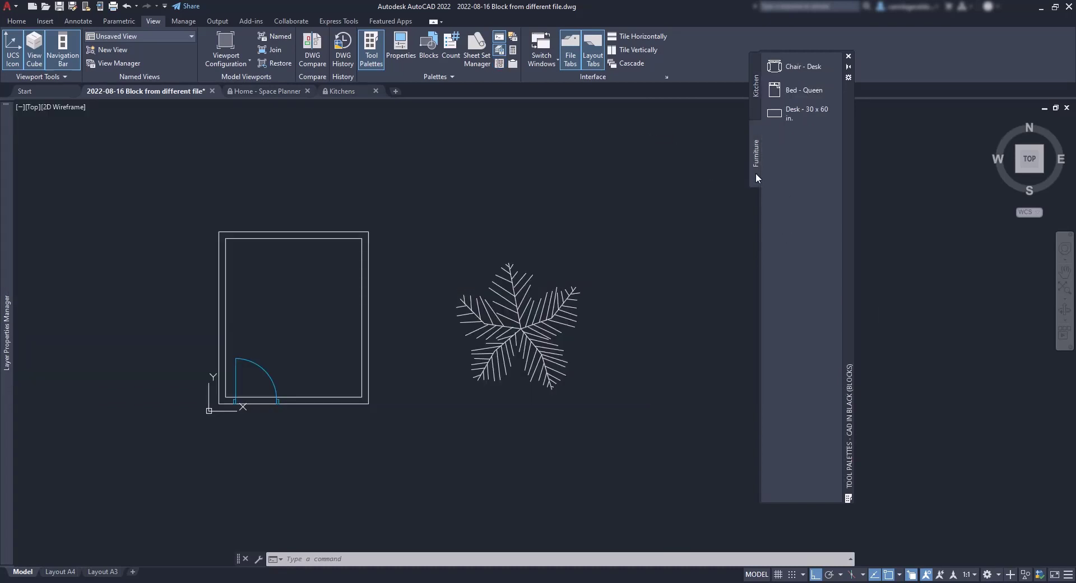